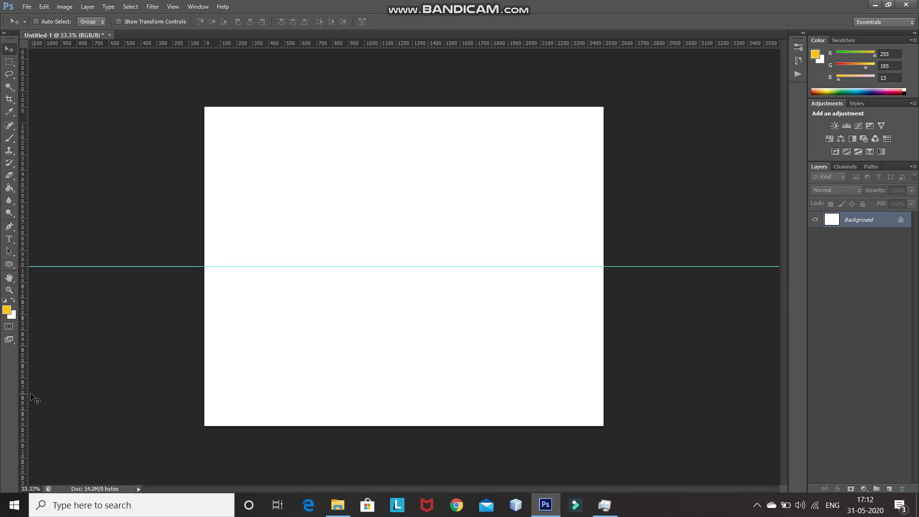
Add a vertical guide through the horizontal centre of the canvas.
{"action": "left_click_drag", "start_coordinate": [22, 395], "coordinate": [404, 335]}
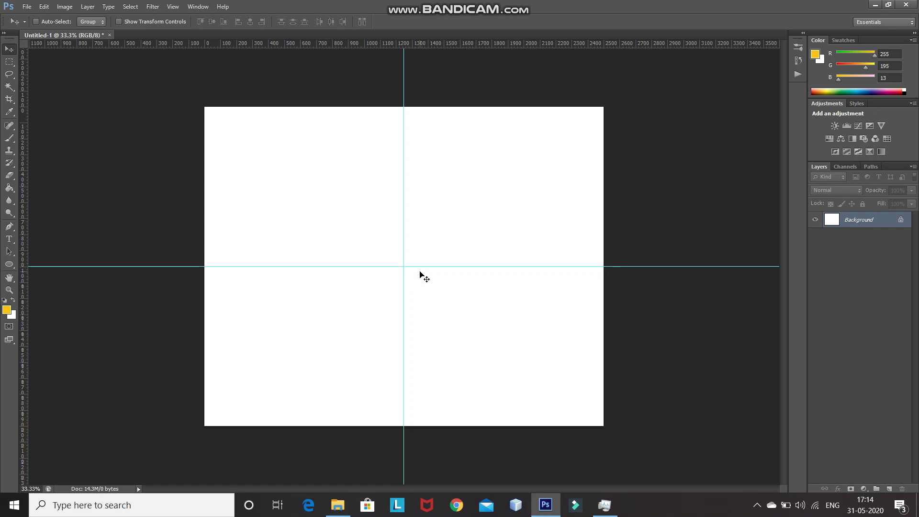
Set up the Horizontal Type tool with the Krinkes Decor PERSONAL USE font at 600 px.
{"action": "left_click", "coordinate": [10, 239]}
{"action": "left_click", "coordinate": [24, 240]}
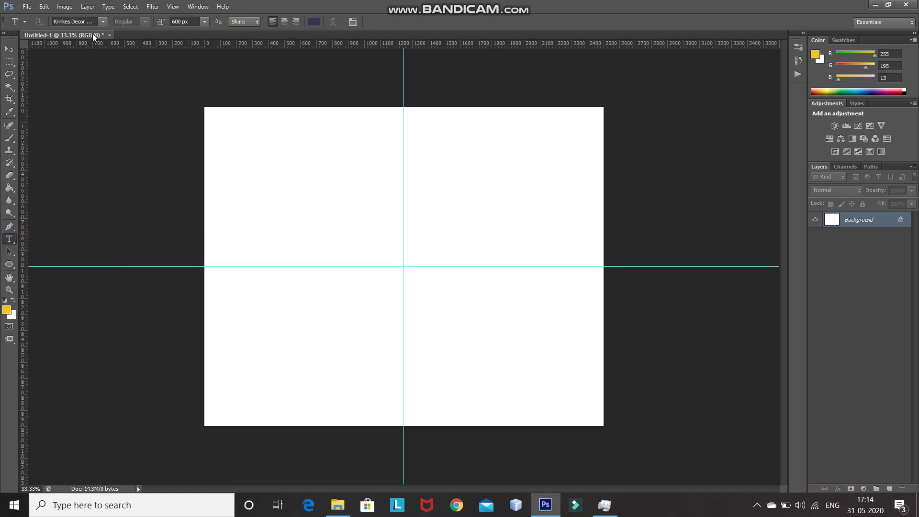
{"action": "left_click", "coordinate": [102, 22]}
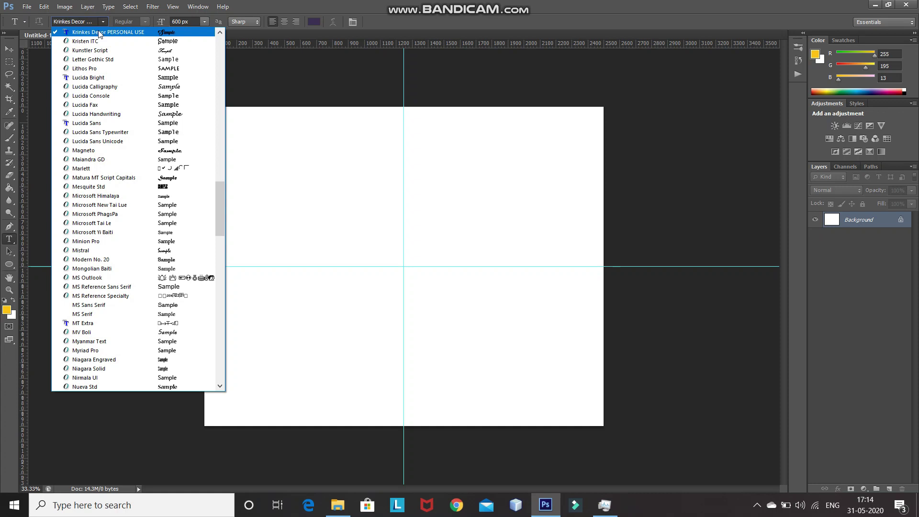
{"action": "left_click", "coordinate": [99, 32]}
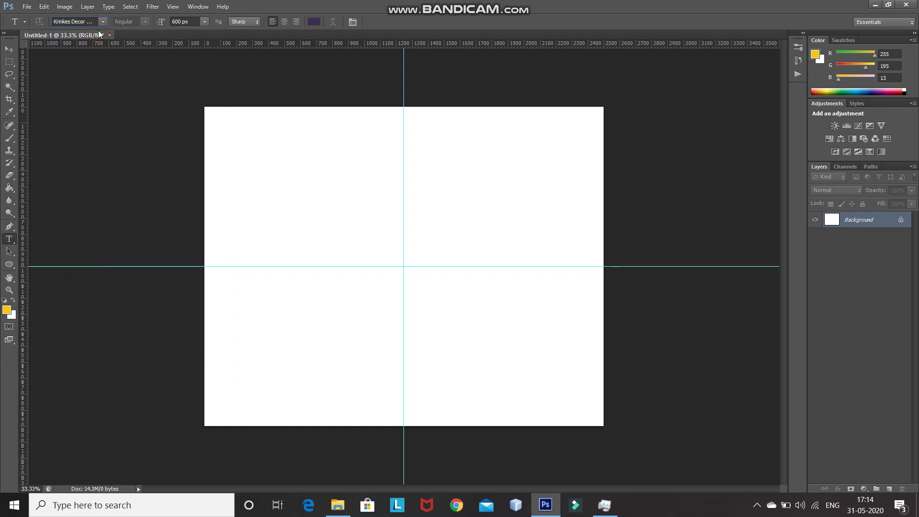
{"action": "left_click", "coordinate": [182, 22]}
{"action": "key", "text": "Return"}
Set the foreground colour to the blue #3f57ce.
{"action": "left_click", "coordinate": [7, 311]}
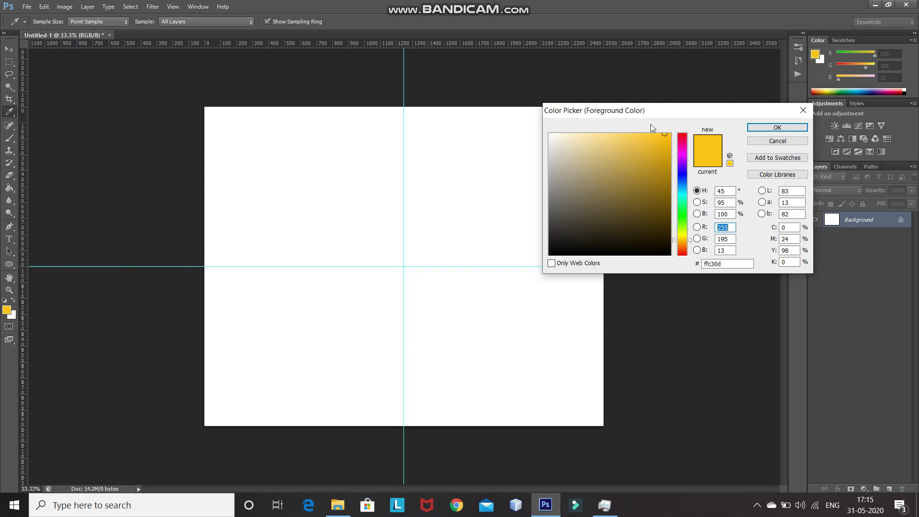
{"action": "left_click_drag", "start_coordinate": [650, 146], "coordinate": [634, 157]}
{"action": "left_click", "coordinate": [687, 182]}
{"action": "left_click", "coordinate": [778, 127]}
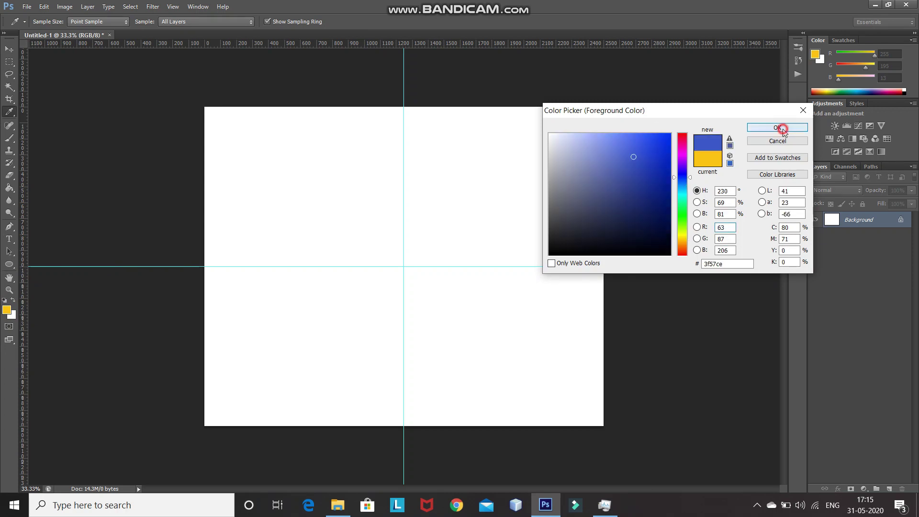
Add the text "Artist" to the canvas and centre it on the intersection of the guides.
{"action": "key", "text": "t"}
{"action": "left_click", "coordinate": [344, 241]}
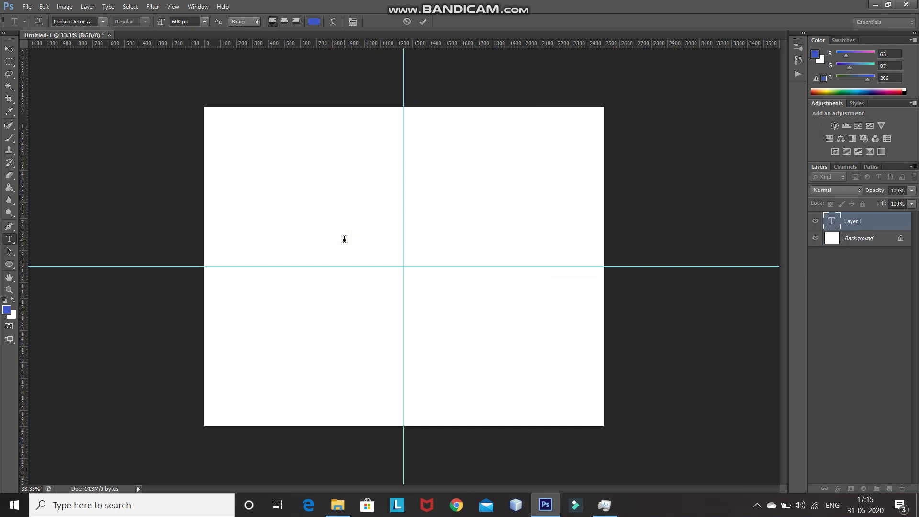
{"action": "type", "text": "Artis"}
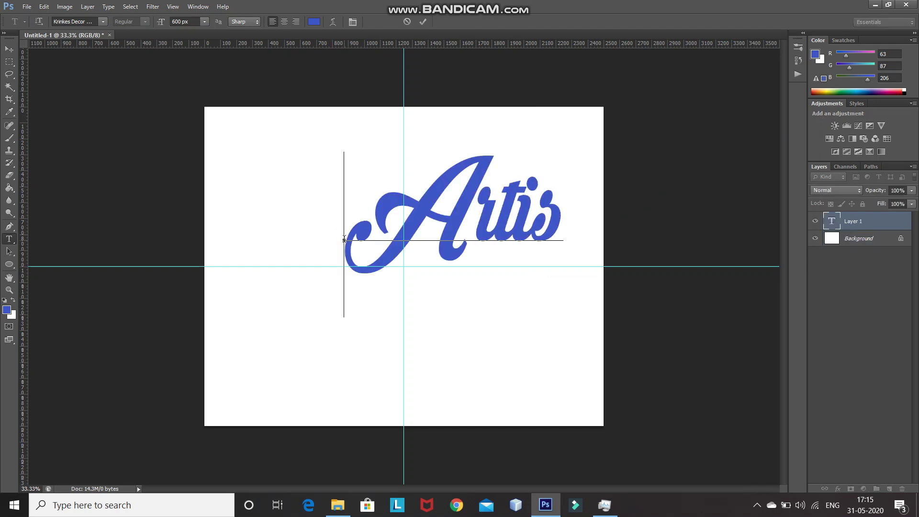
{"action": "type", "text": "t"}
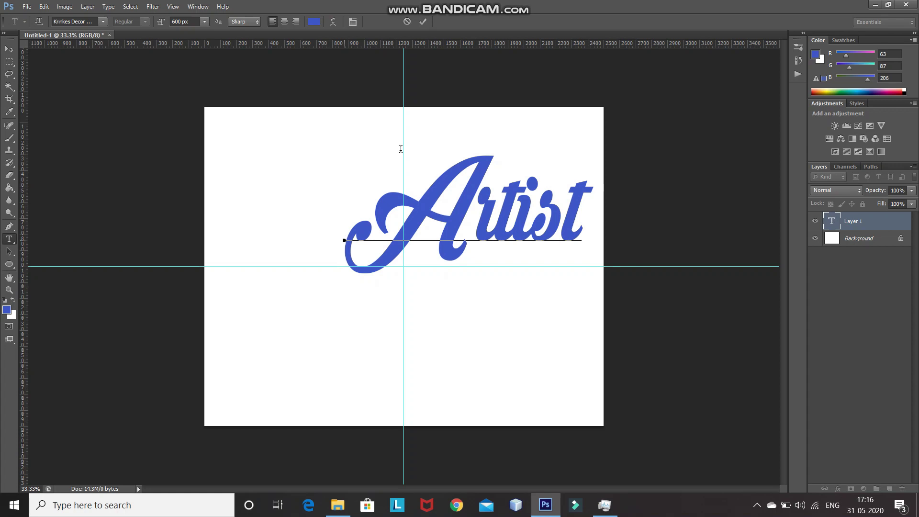
{"action": "left_click", "coordinate": [424, 22]}
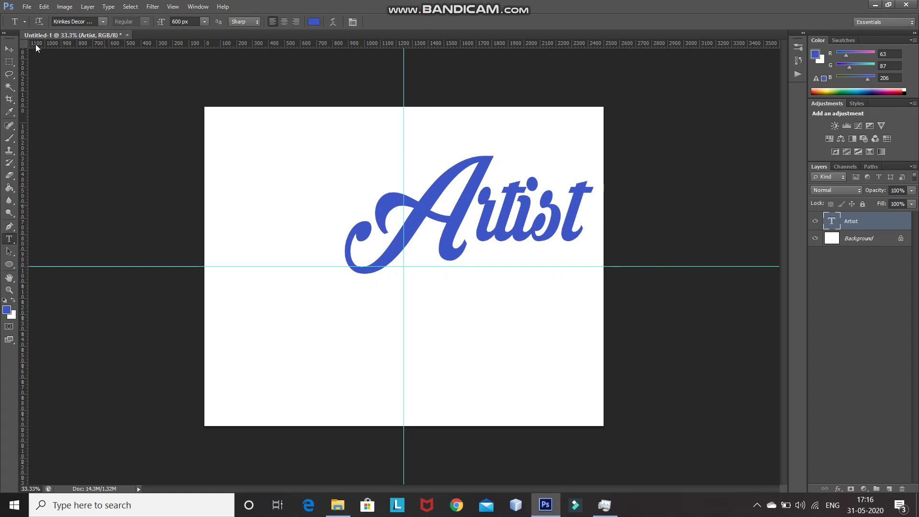
{"action": "left_click", "coordinate": [9, 52]}
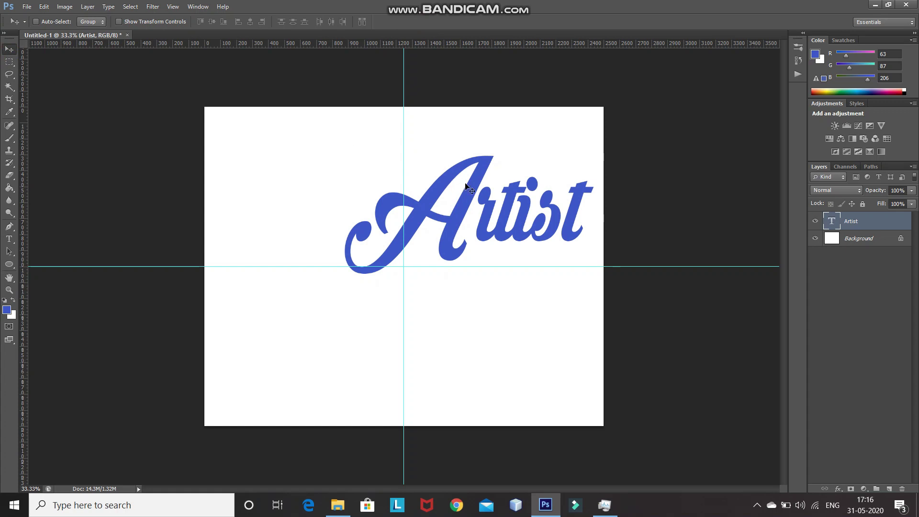
{"action": "left_click_drag", "start_coordinate": [452, 191], "coordinate": [395, 239]}
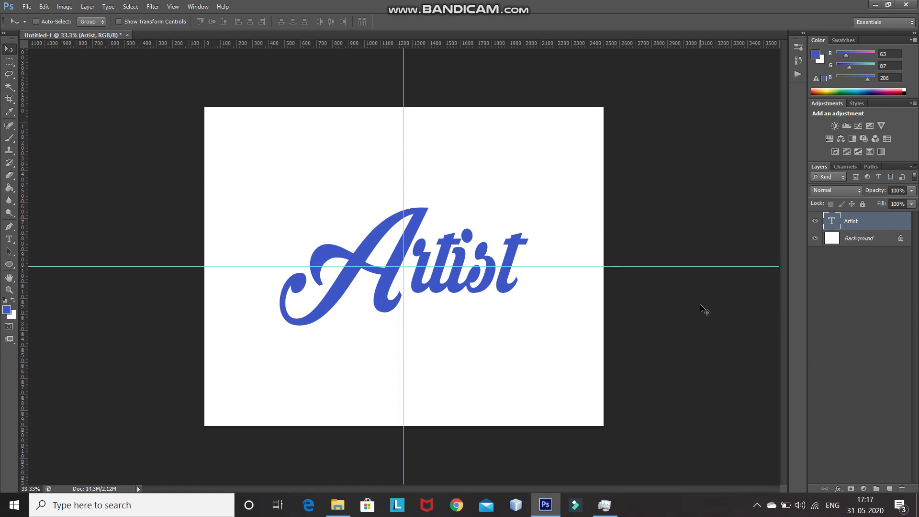
Convert the Artist text layer and the Background layer together into one Smart Object.
{"action": "left_click", "coordinate": [872, 245], "text": "ctrl"}
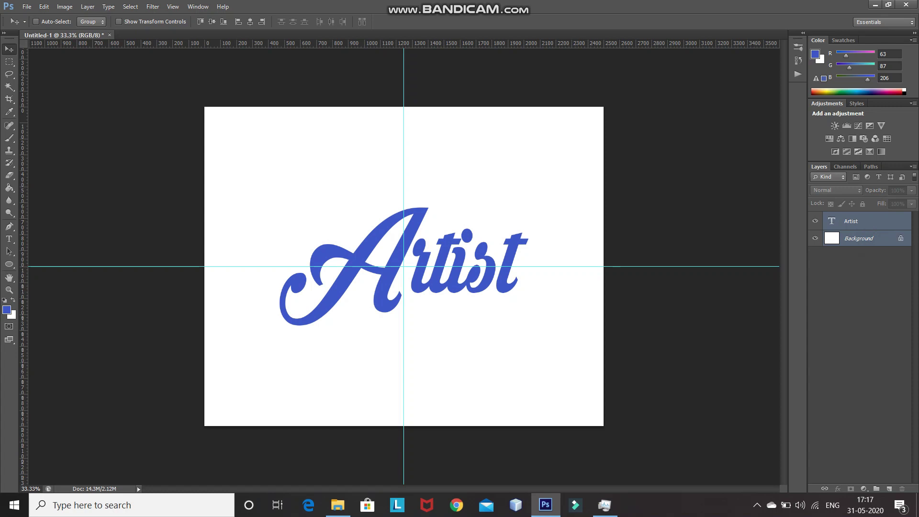
{"action": "right_click", "coordinate": [891, 230]}
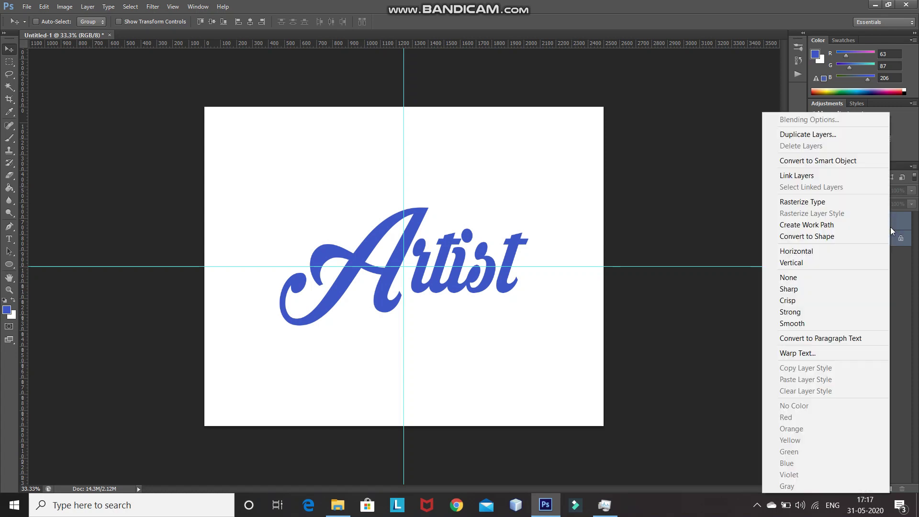
{"action": "left_click", "coordinate": [798, 164]}
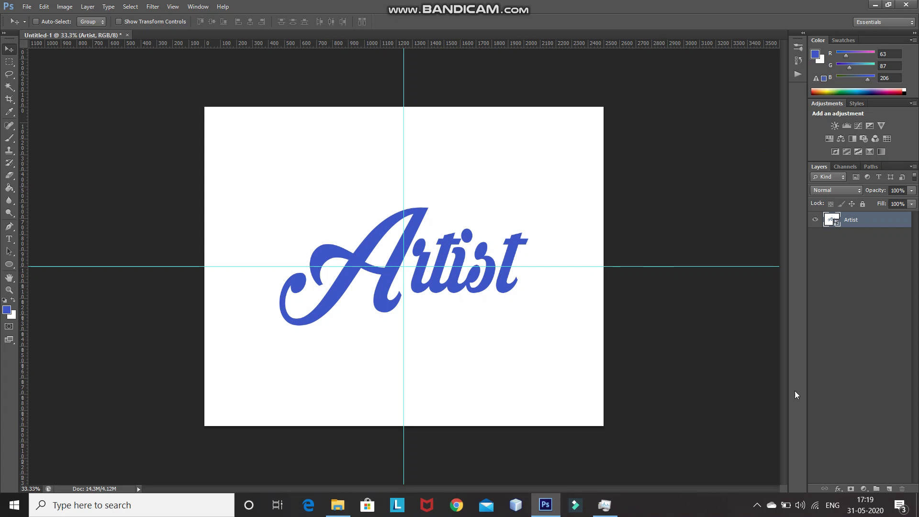
Delete the Background layer inside the Artist smart object's contents, save them and return to the Untitled-1 document.
{"action": "left_click", "coordinate": [830, 221]}
{"action": "double_click", "coordinate": [830, 222]}
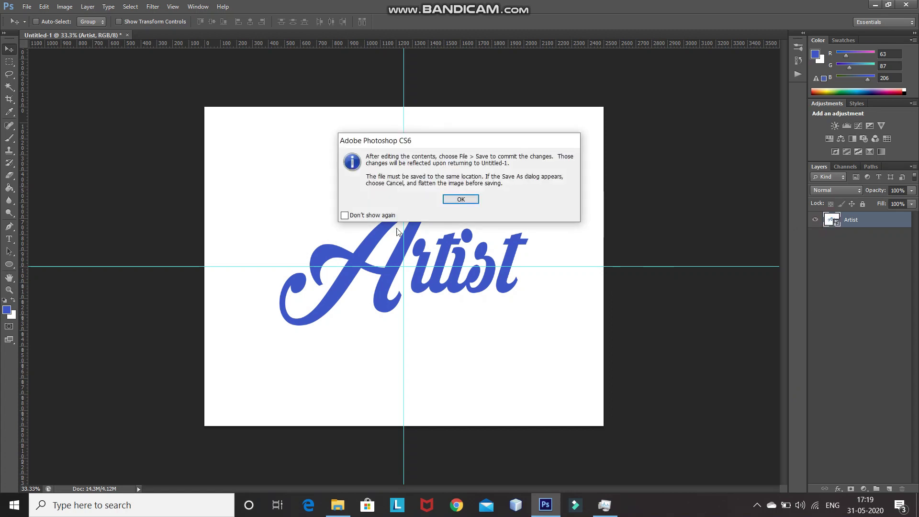
{"action": "left_click", "coordinate": [459, 199]}
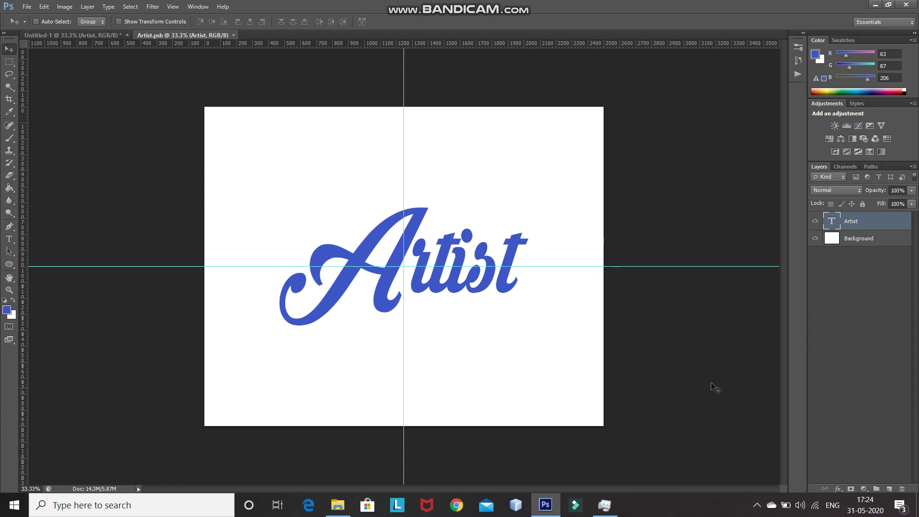
{"action": "left_click_drag", "start_coordinate": [882, 228], "coordinate": [885, 240]}
{"action": "left_click", "coordinate": [885, 241]}
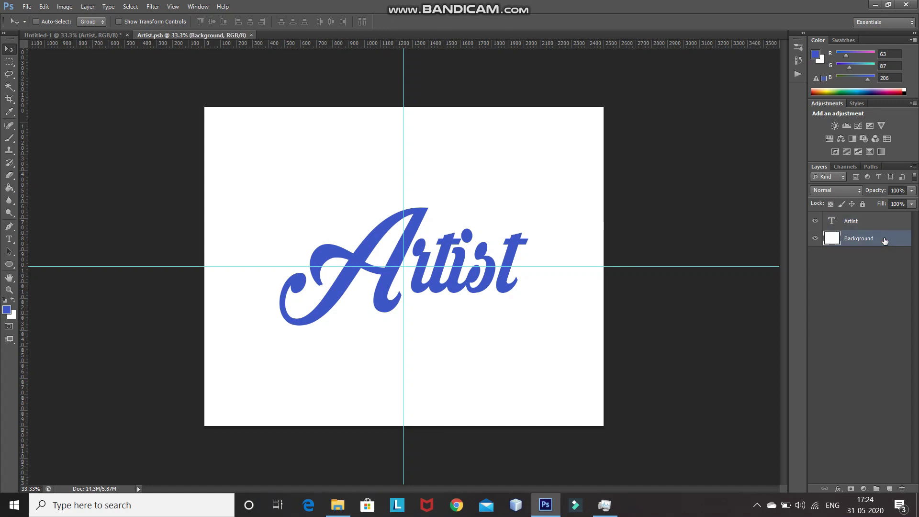
{"action": "key", "text": "Delete"}
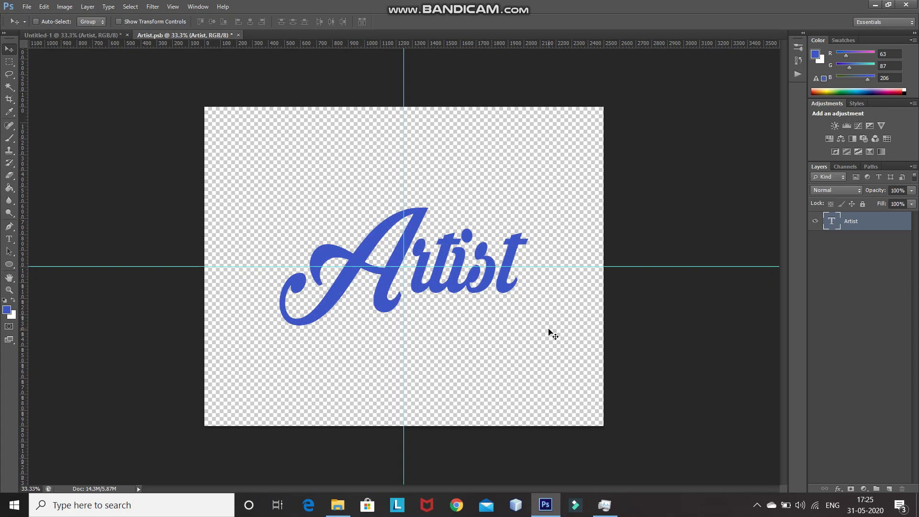
{"action": "key", "text": "ctrl+s"}
{"action": "left_click", "coordinate": [71, 36]}
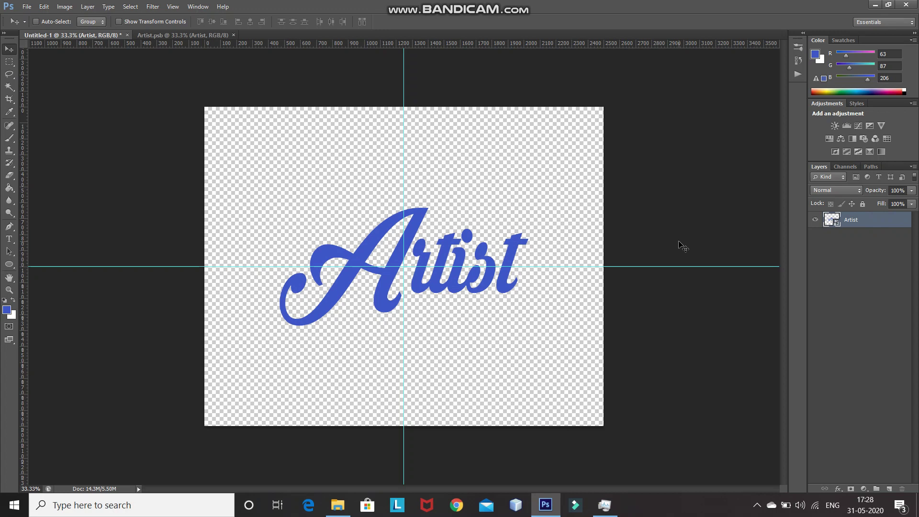
Try placing a duplicate of the Artist layer beneath it, scaled to 99.9% width and height, and delete the duplicate.
{"action": "key", "text": "ctrl+j"}
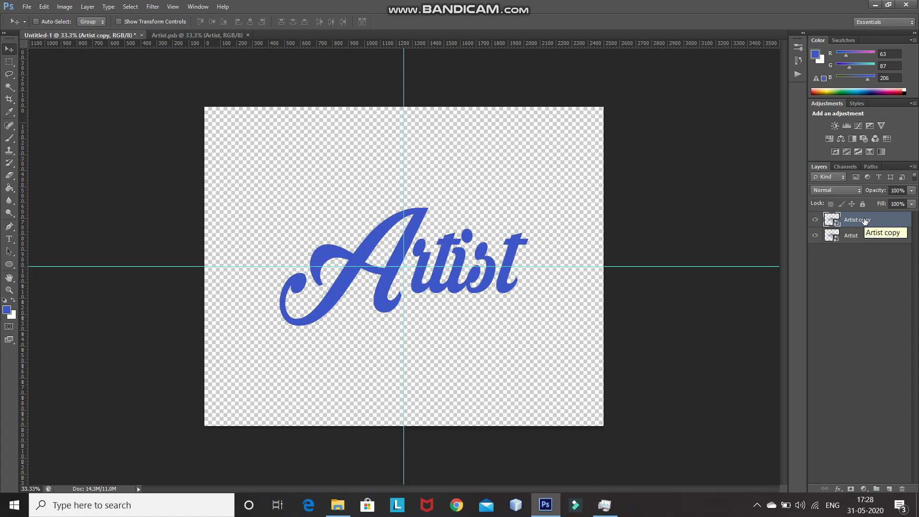
{"action": "left_click_drag", "start_coordinate": [865, 221], "coordinate": [865, 263]}
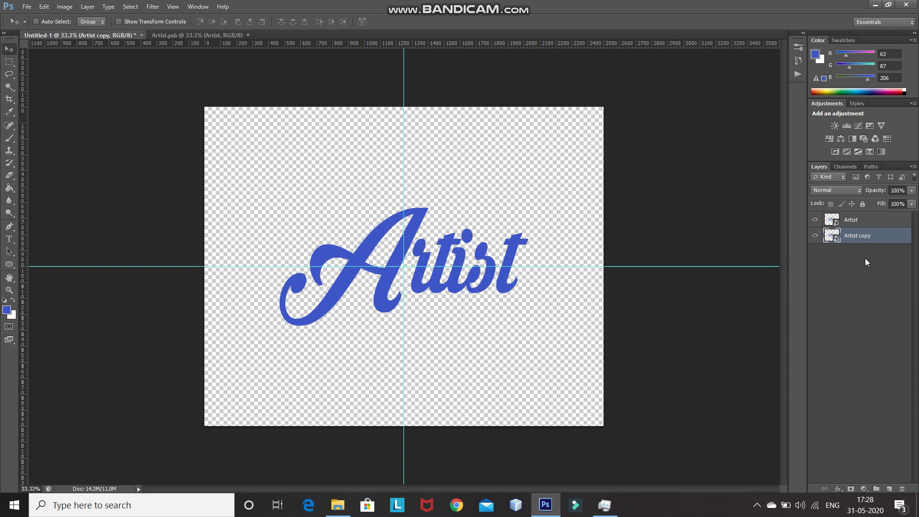
{"action": "key", "text": "ctrl+t"}
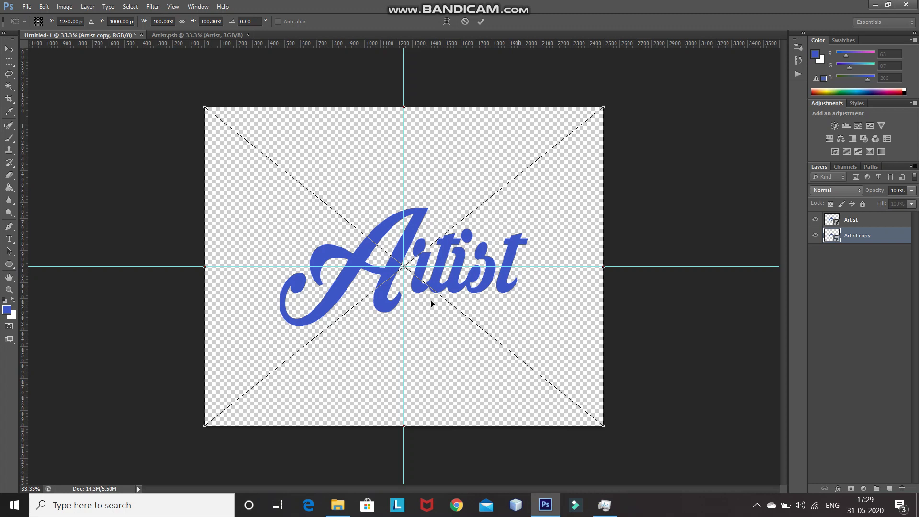
{"action": "left_click", "coordinate": [161, 21]}
{"action": "type", "text": "99.9"}
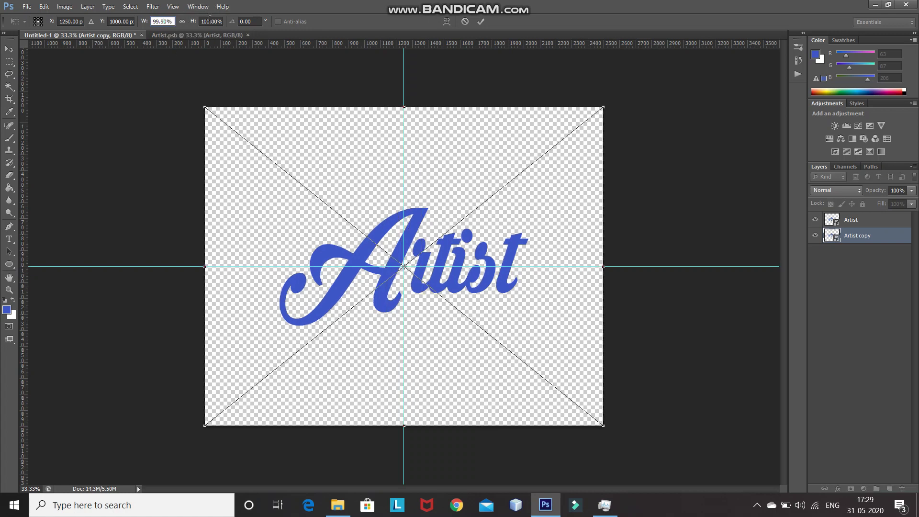
{"action": "double_click", "coordinate": [210, 18]}
{"action": "type", "text": "1"}
{"action": "type", "text": "99.9"}
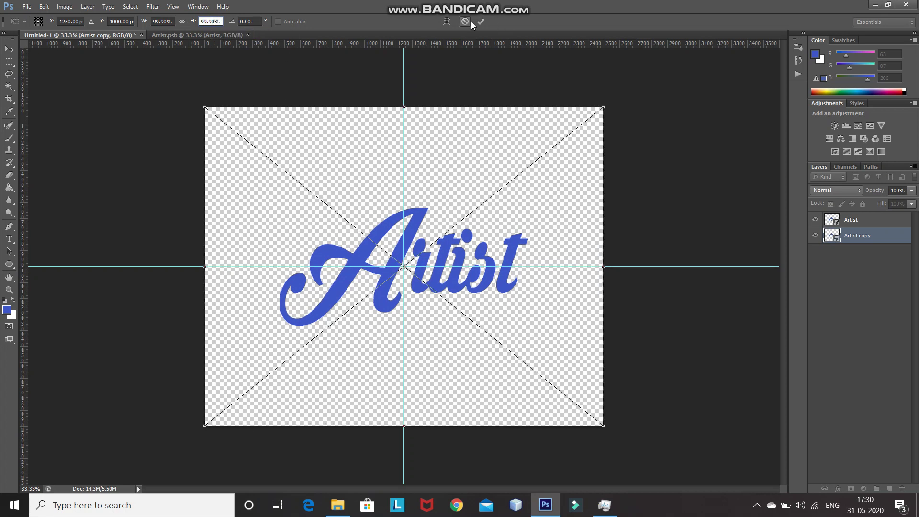
{"action": "left_click", "coordinate": [481, 22]}
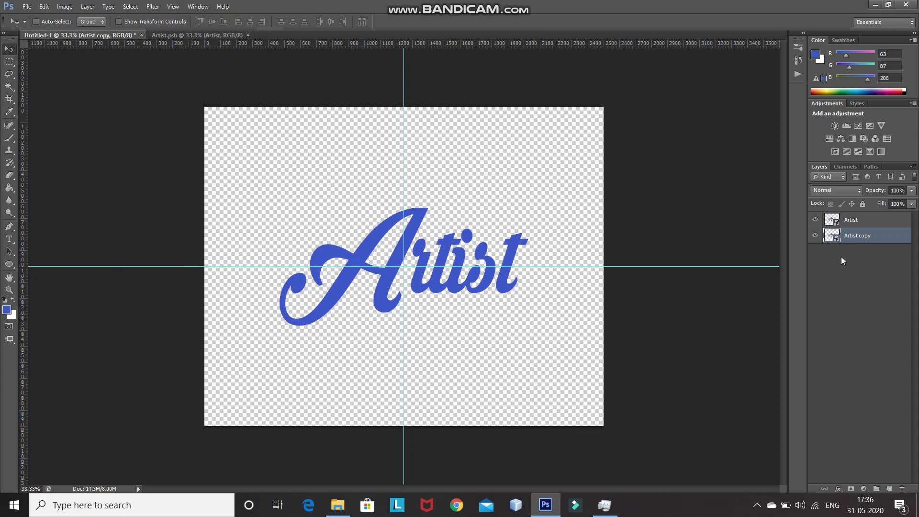
{"action": "key", "text": "Delete"}
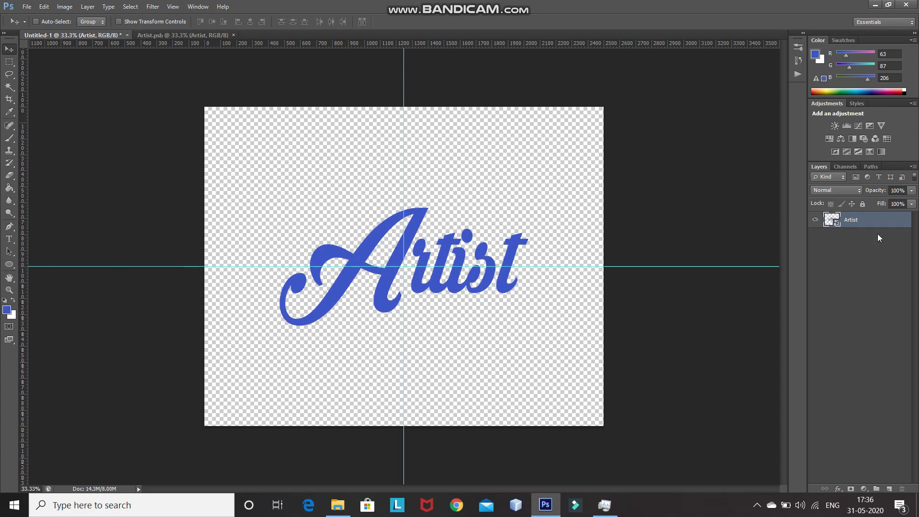
Create a new action named "3D" in Set 1 and start recording it.
{"action": "left_click", "coordinate": [195, 8]}
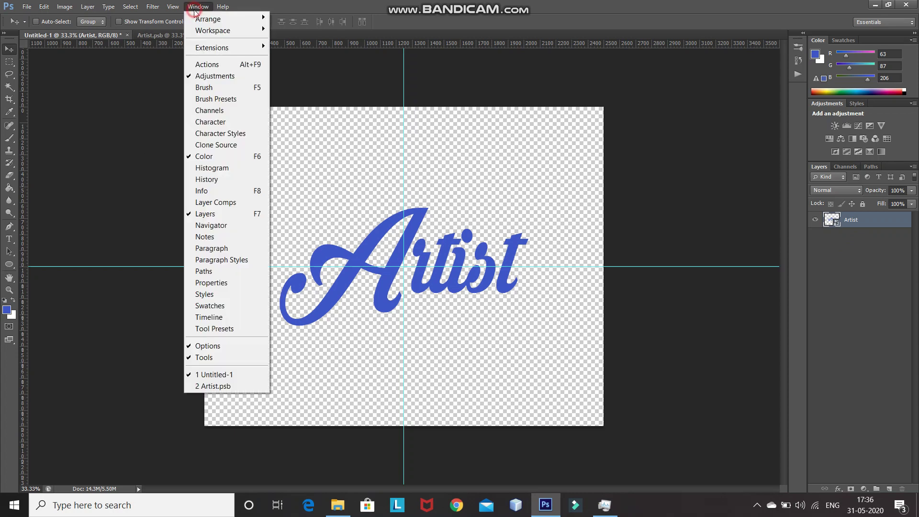
{"action": "left_click", "coordinate": [205, 64]}
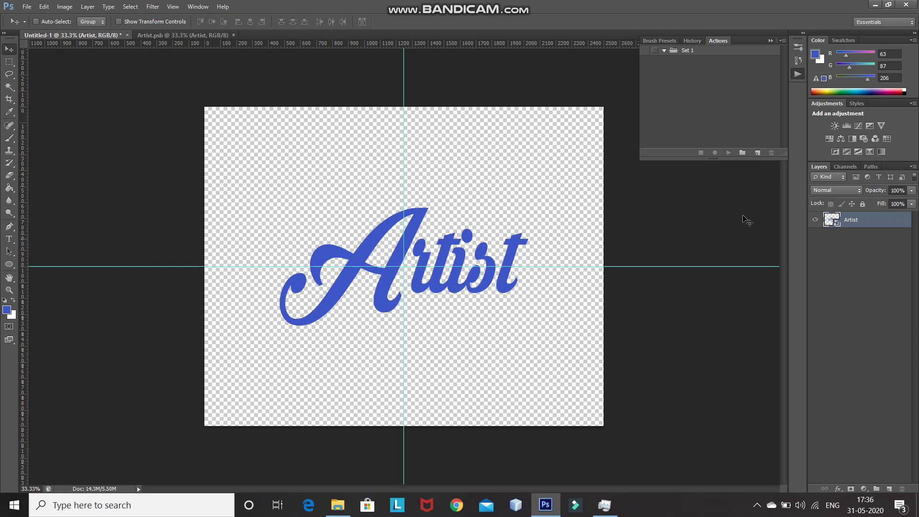
{"action": "left_click", "coordinate": [758, 153]}
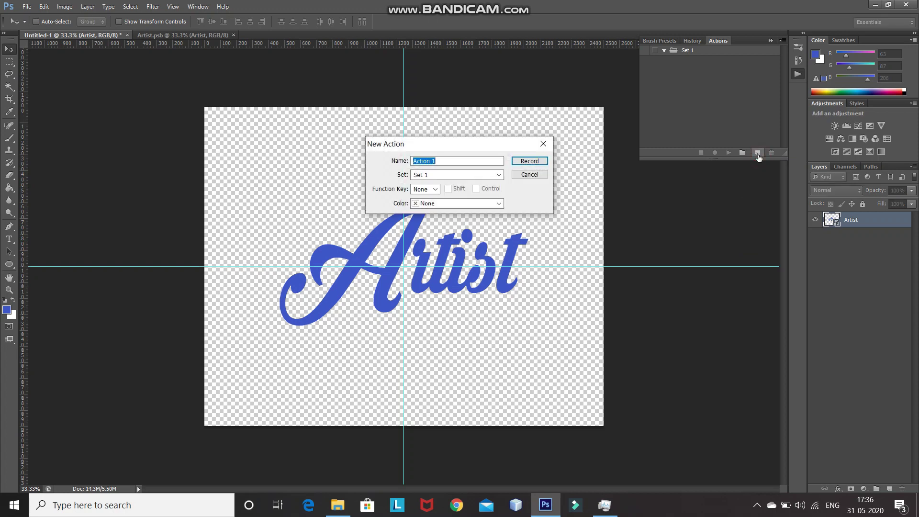
{"action": "key", "text": "BackSpace"}
{"action": "type", "text": "3D"}
{"action": "left_click", "coordinate": [525, 162]}
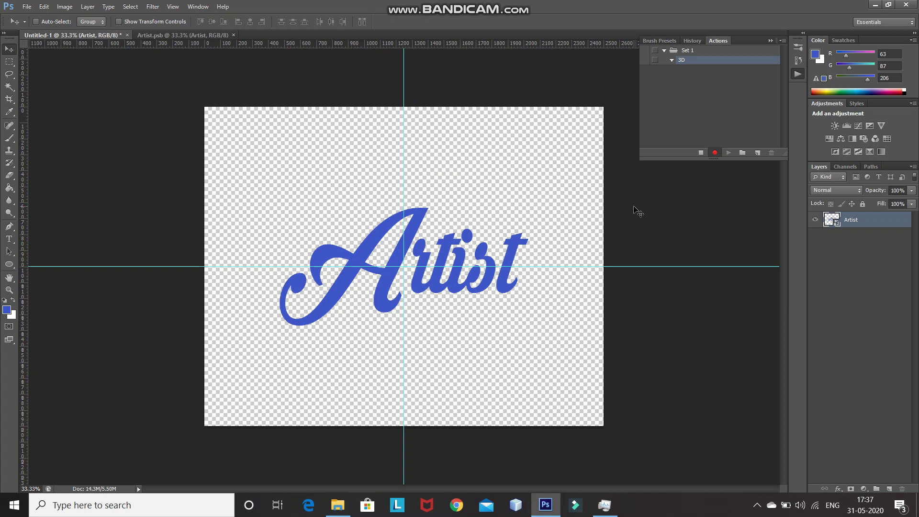
Duplicate the Artist smart object layer and place the copy beneath the original while the action records.
{"action": "key", "text": "ctrl+j"}
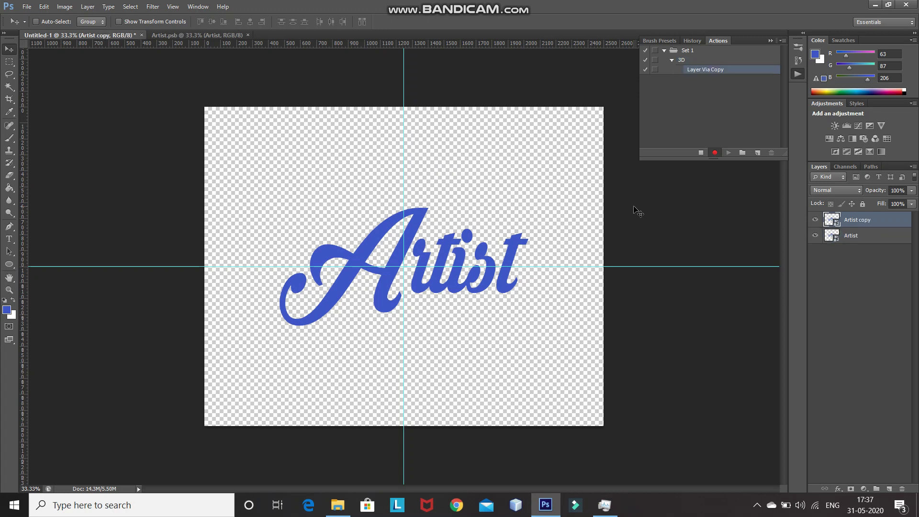
{"action": "left_click", "coordinate": [881, 219]}
{"action": "left_click_drag", "start_coordinate": [881, 220], "coordinate": [878, 263]}
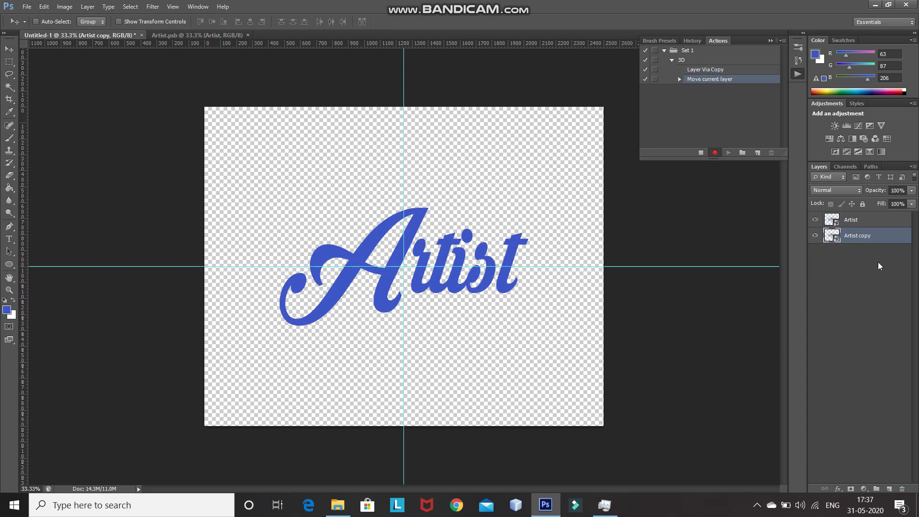
Scale the Artist copy layer to 99.9% width and height as the last recorded operation, and stop recording the action.
{"action": "key", "text": "ctrl+t"}
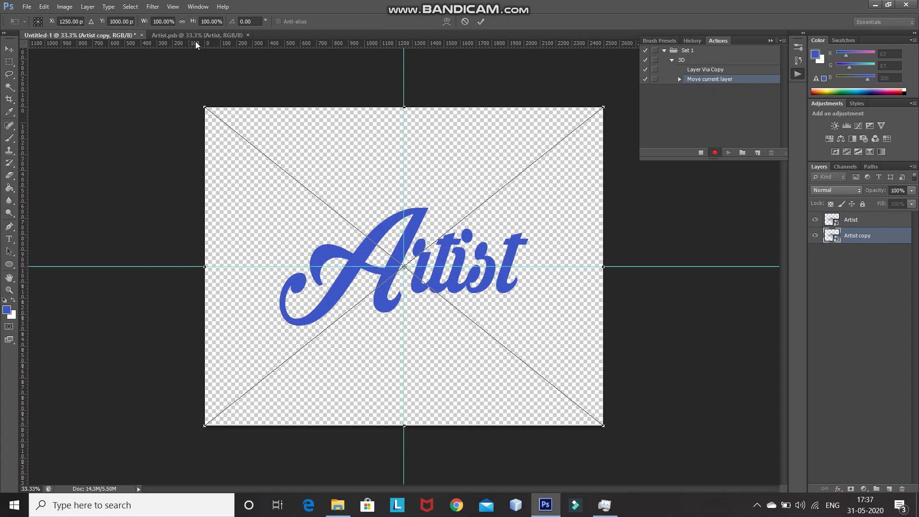
{"action": "double_click", "coordinate": [162, 21]}
{"action": "type", "text": "99.9"}
{"action": "key", "text": "Tab"}
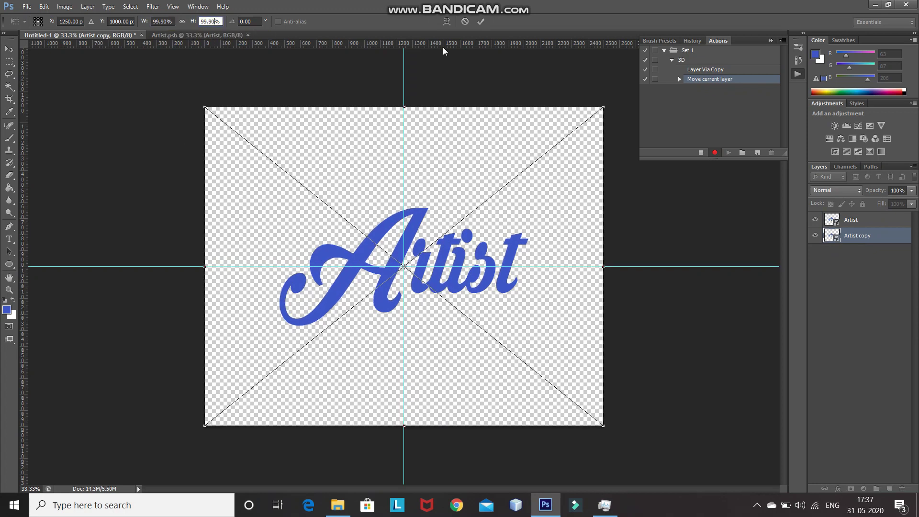
{"action": "left_click", "coordinate": [481, 21]}
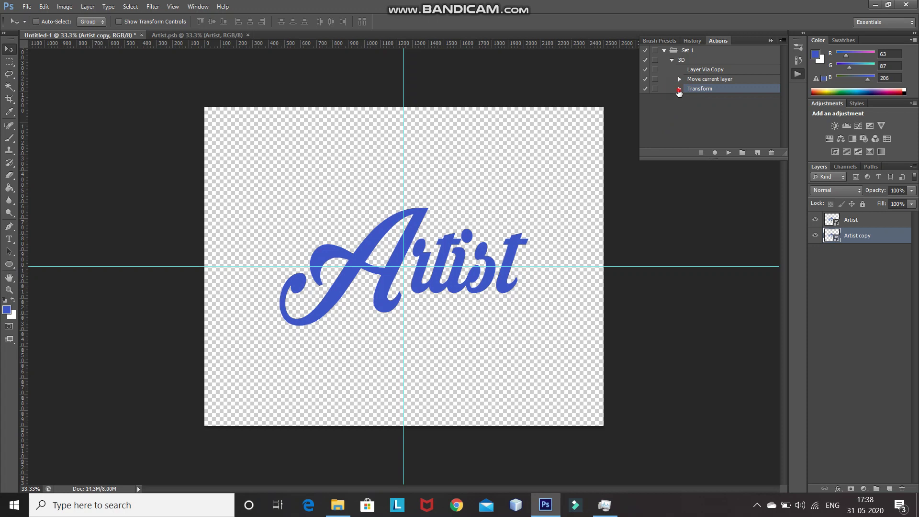
{"action": "left_click", "coordinate": [680, 89]}
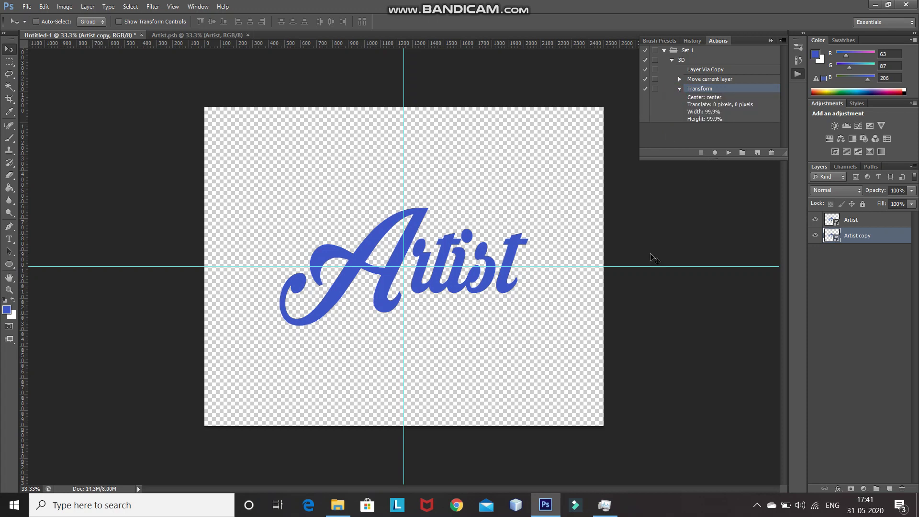
Play the 3D action repeatedly until the stack of shrinking duplicates reaches Artist copy 75.
{"action": "left_click", "coordinate": [703, 62]}
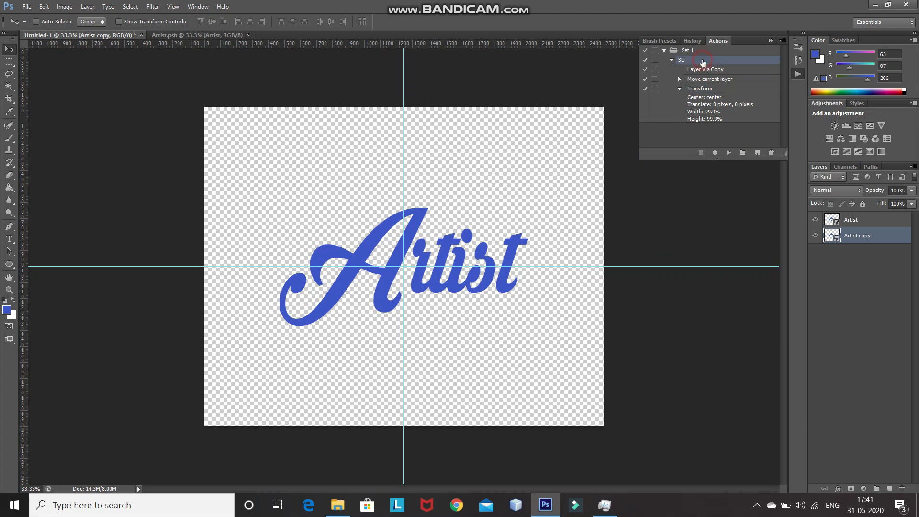
{"action": "left_click", "coordinate": [729, 153]}
{"action": "left_click", "coordinate": [729, 152]}
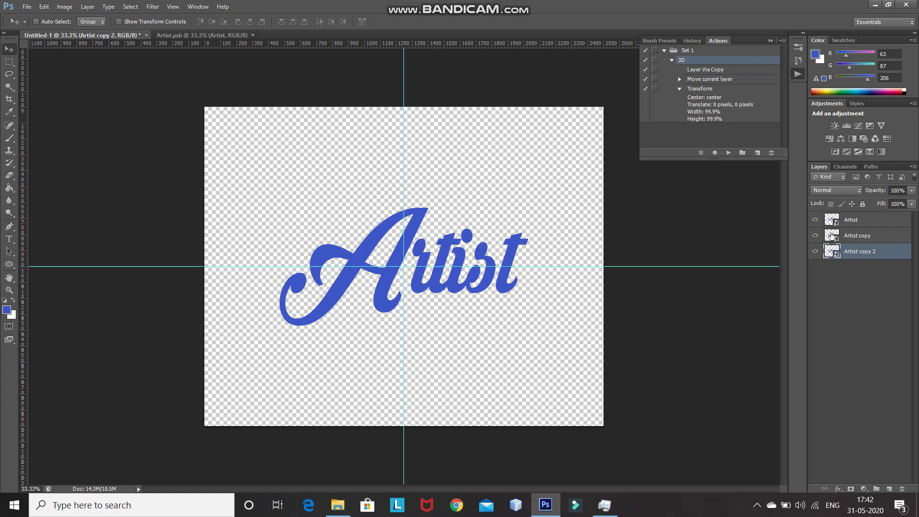
{"action": "left_click", "coordinate": [728, 154]}
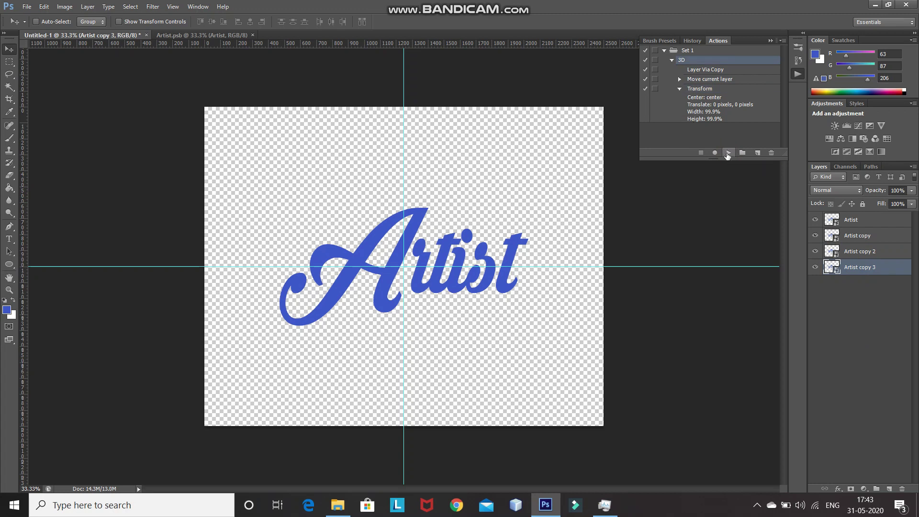
{"action": "left_click", "coordinate": [728, 153]}
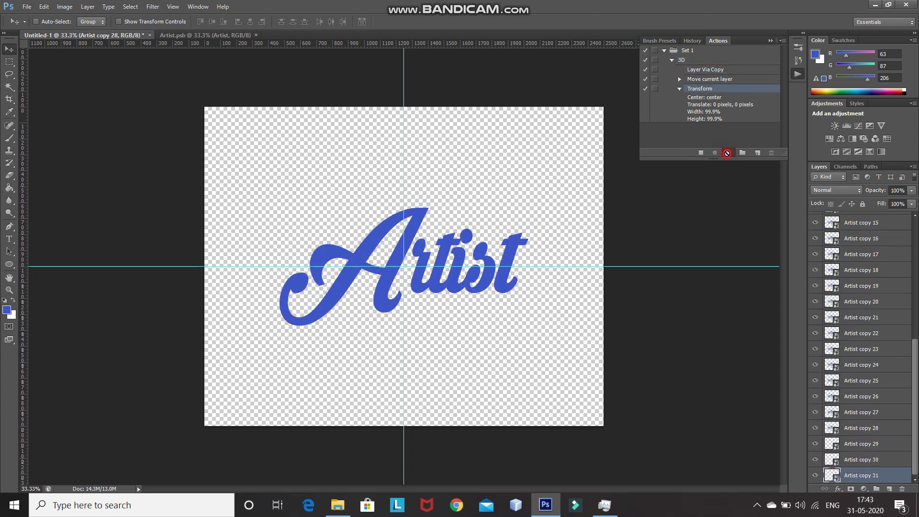
{"action": "left_click", "coordinate": [729, 153]}
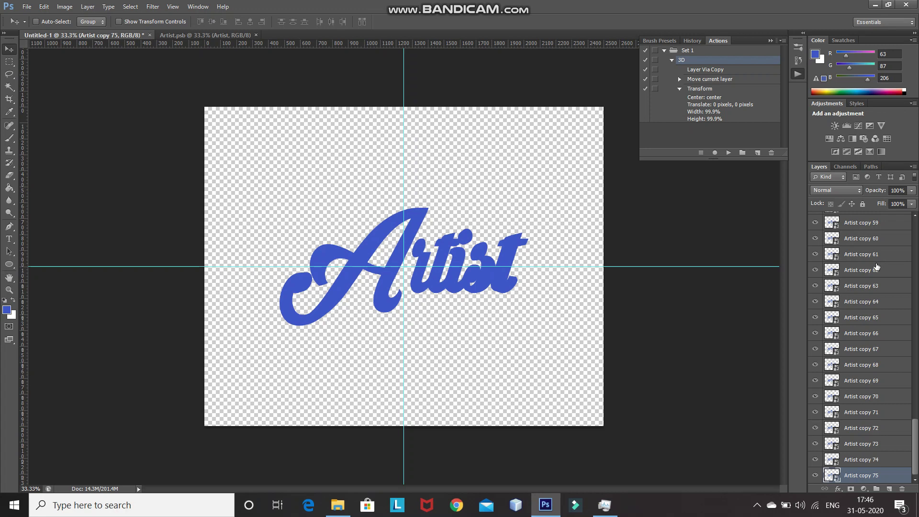
Group all the duplicate layers from Artist copy to Artist copy 75, leaving the original Artist layer outside.
{"action": "scroll", "coordinate": [876, 267], "scroll_direction": "up", "scroll_amount": 20}
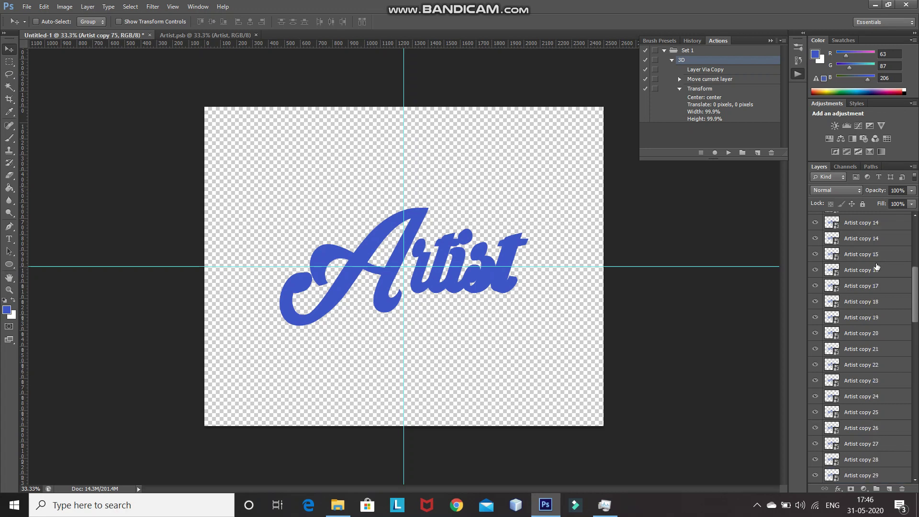
{"action": "left_click", "coordinate": [875, 238]}
{"action": "scroll", "coordinate": [862, 383], "scroll_direction": "down", "scroll_amount": 4}
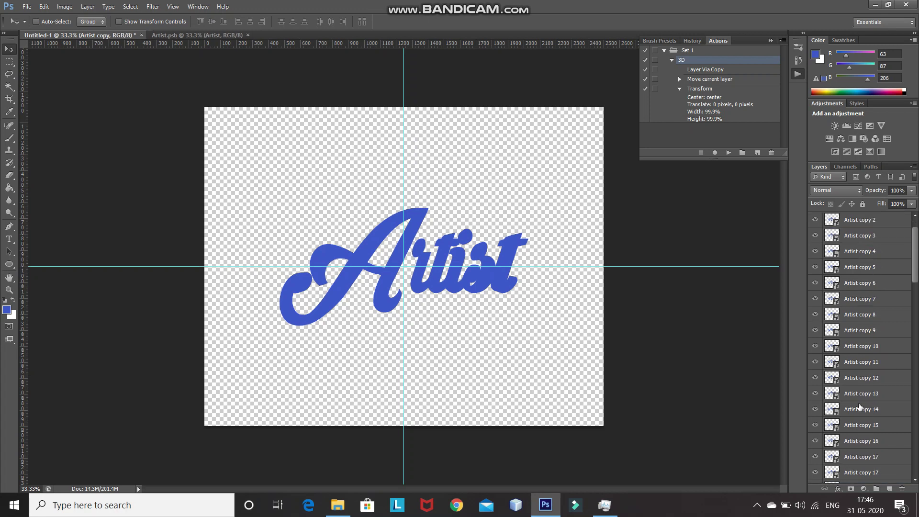
{"action": "scroll", "coordinate": [859, 407], "scroll_direction": "down", "scroll_amount": 15}
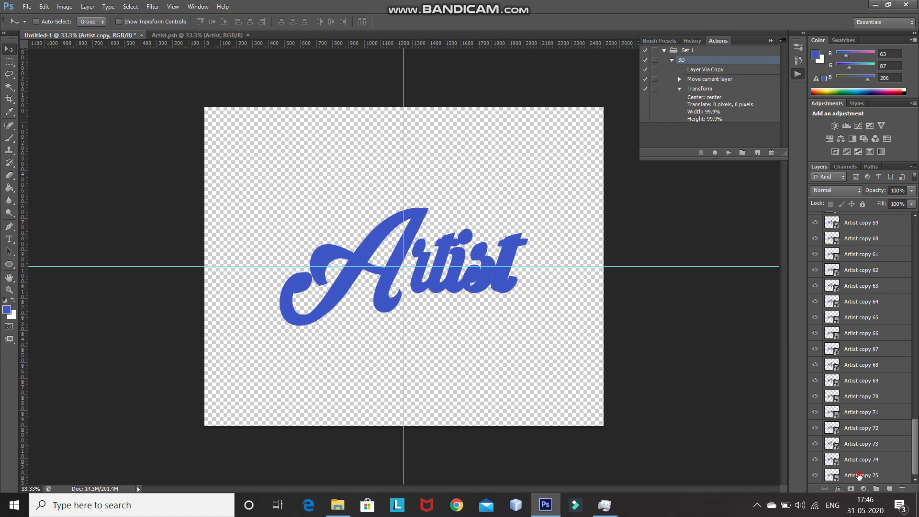
{"action": "left_click", "coordinate": [859, 476], "text": "shift"}
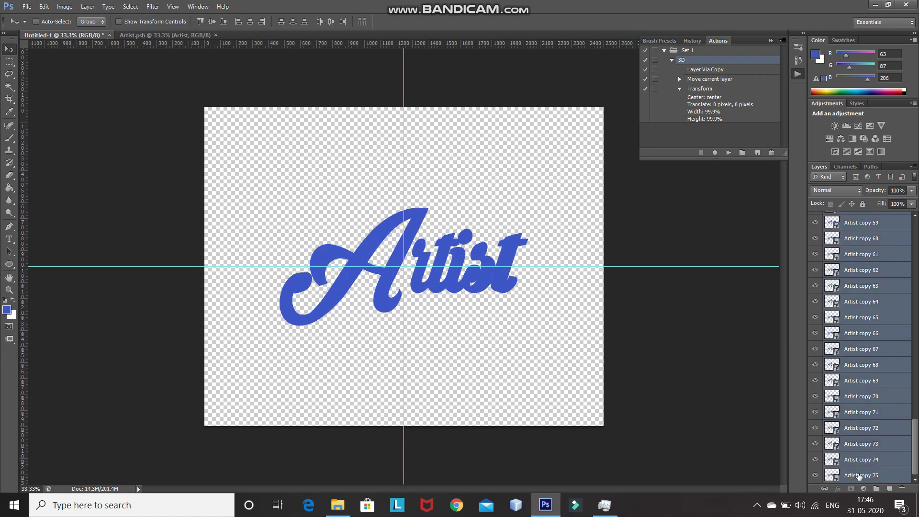
{"action": "key", "text": "ctrl+g"}
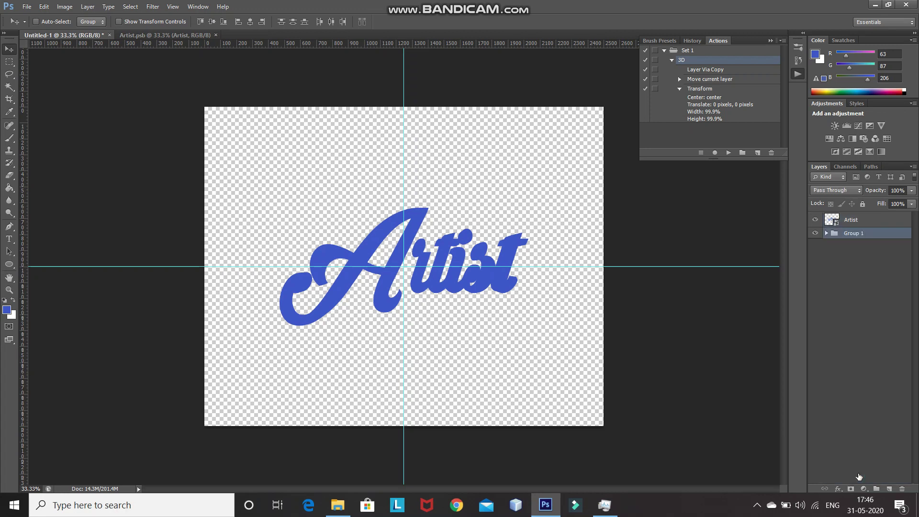
Rename the new layer group as "3D depth".
{"action": "left_click", "coordinate": [858, 233]}
{"action": "double_click", "coordinate": [857, 234]}
{"action": "type", "text": "3D depth"}
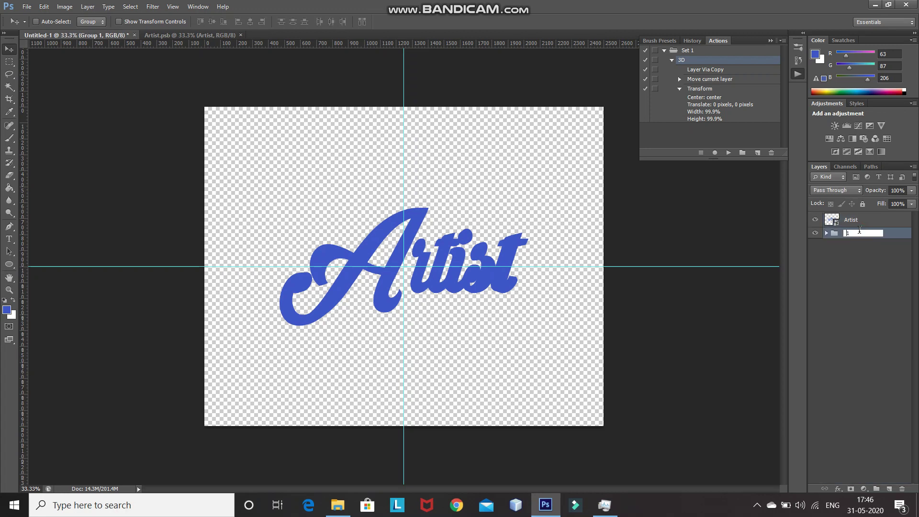
{"action": "key", "text": "Return"}
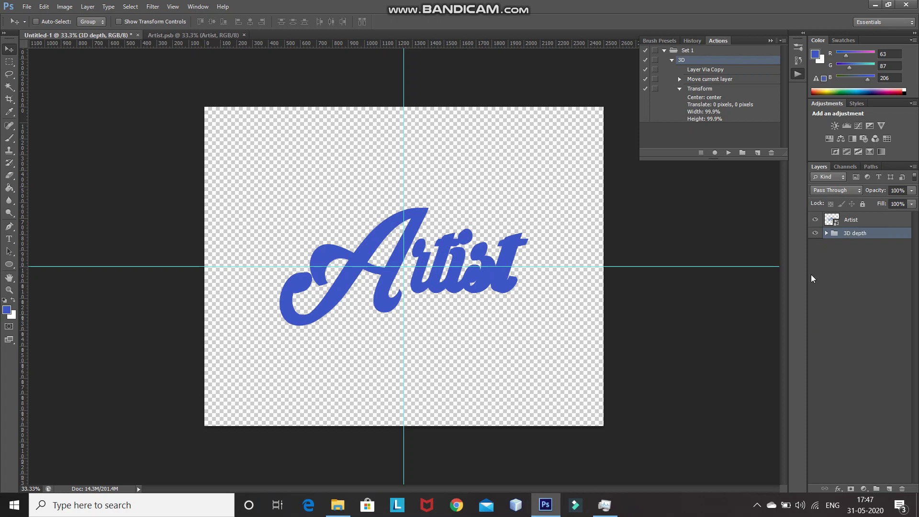
Add a Bevel & Emboss effect with a size of 10 px to the Artist copy layer in the 3D depth group.
{"action": "left_click", "coordinate": [827, 233]}
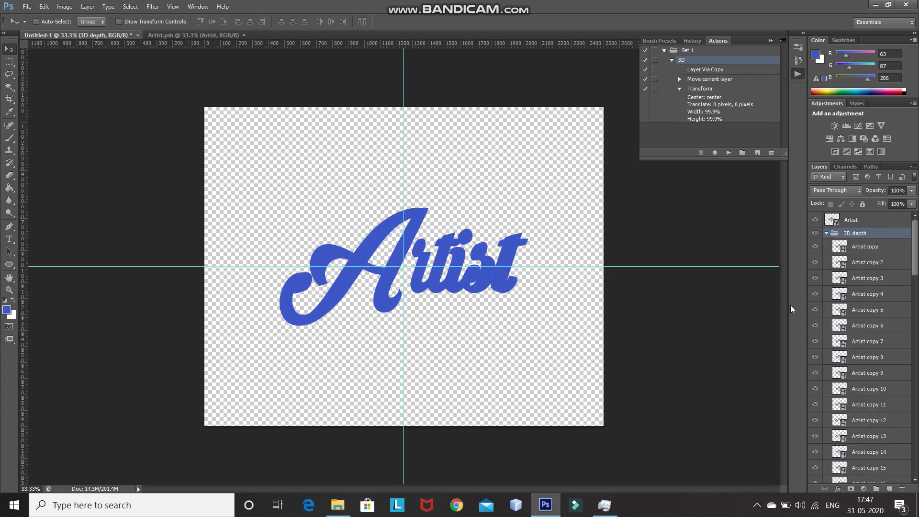
{"action": "left_click", "coordinate": [878, 249]}
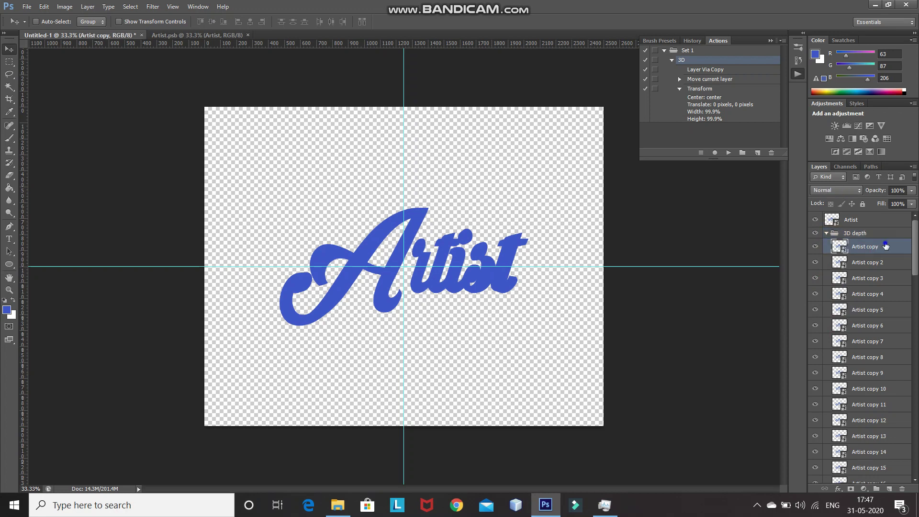
{"action": "right_click", "coordinate": [886, 246]}
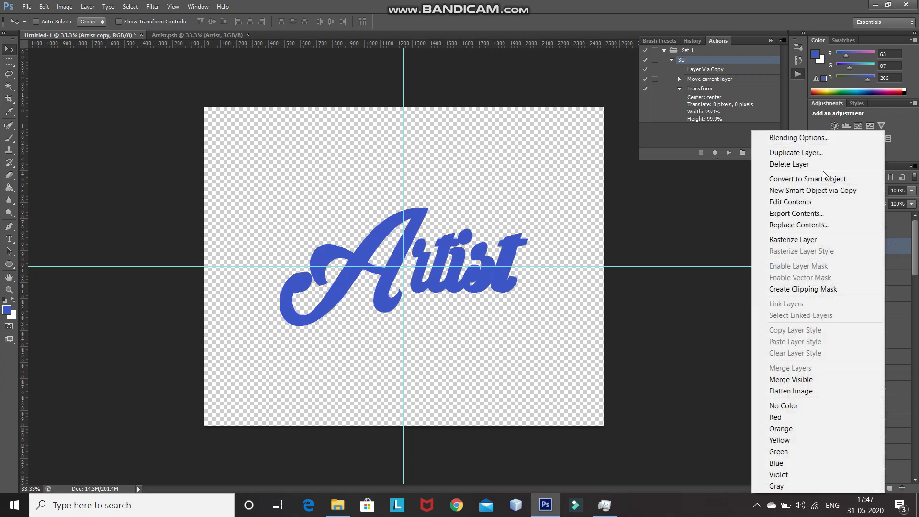
{"action": "left_click", "coordinate": [776, 138]}
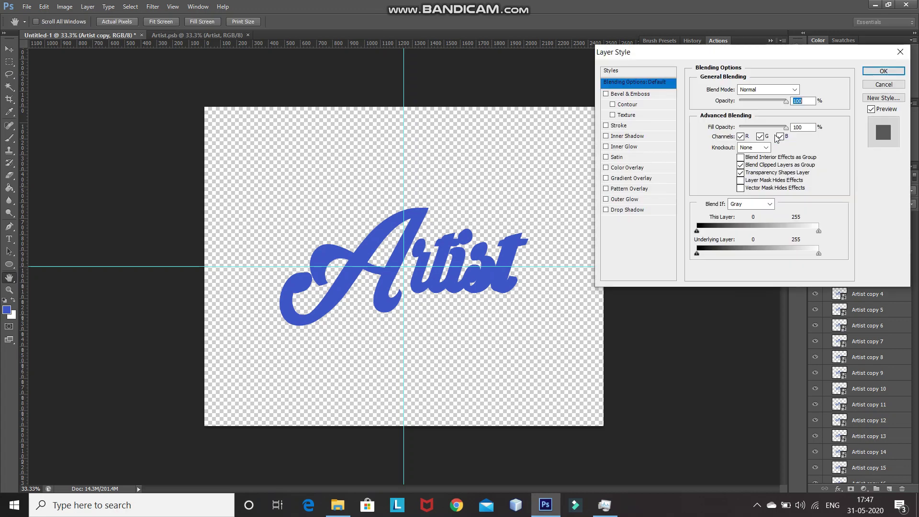
{"action": "left_click", "coordinate": [630, 94]}
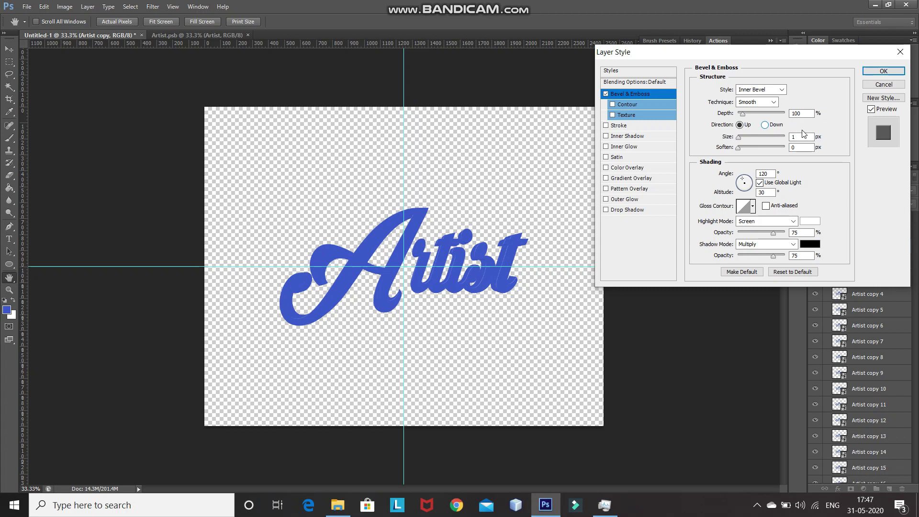
{"action": "left_click", "coordinate": [807, 137]}
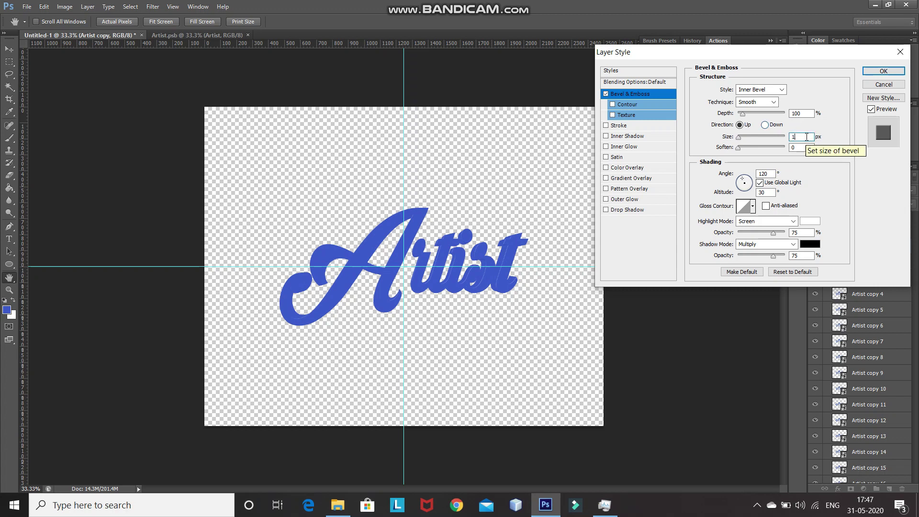
{"action": "type", "text": "."}
{"action": "type", "text": "0"}
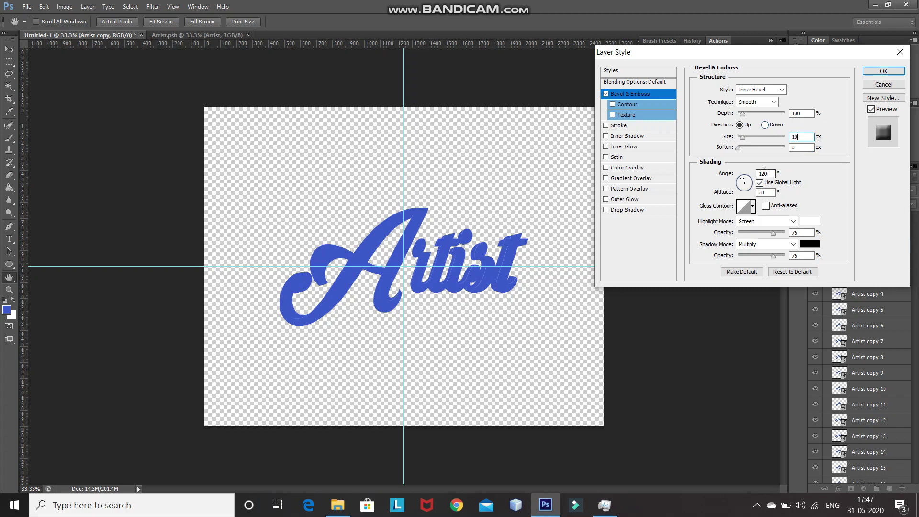
{"action": "key", "text": "Tab"}
Set the bevel's shading angle to 90° and its altitude to 40°.
{"action": "double_click", "coordinate": [767, 175]}
{"action": "type", "text": "90"}
{"action": "double_click", "coordinate": [770, 192]}
{"action": "type", "text": "40"}
Set the bevel's highlight to Multiply mode in black at 30% opacity.
{"action": "left_click", "coordinate": [793, 224]}
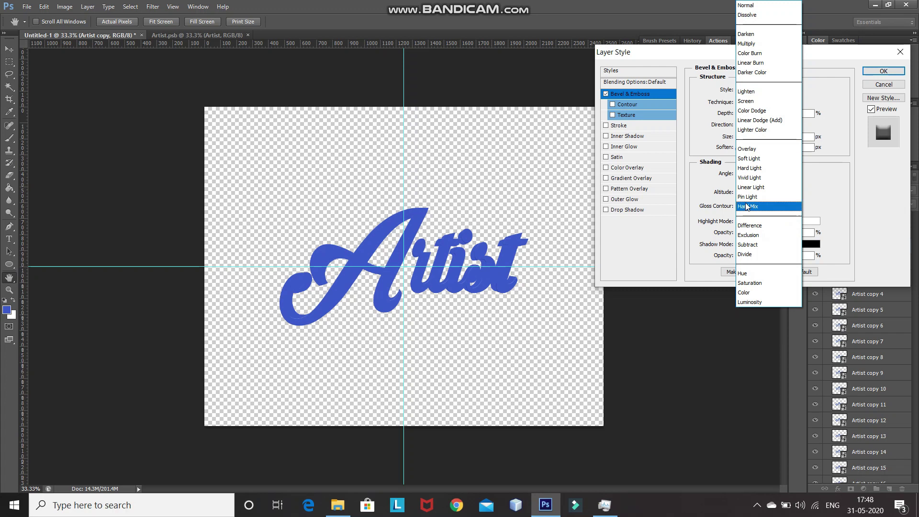
{"action": "left_click", "coordinate": [746, 43]}
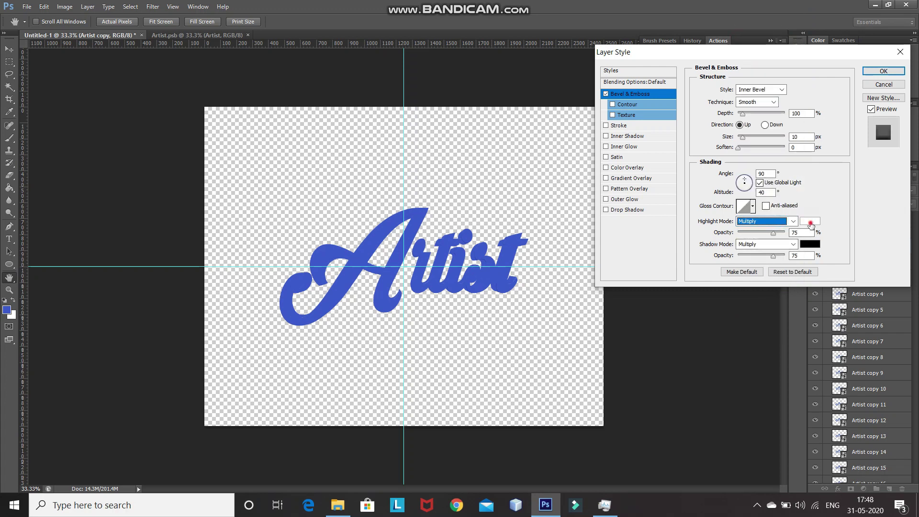
{"action": "left_click", "coordinate": [810, 224]}
{"action": "left_click", "coordinate": [623, 247]}
{"action": "left_click", "coordinate": [768, 127]}
{"action": "left_click", "coordinate": [803, 231]}
{"action": "key", "text": "BackSpace"}
{"action": "type", "text": "30"}
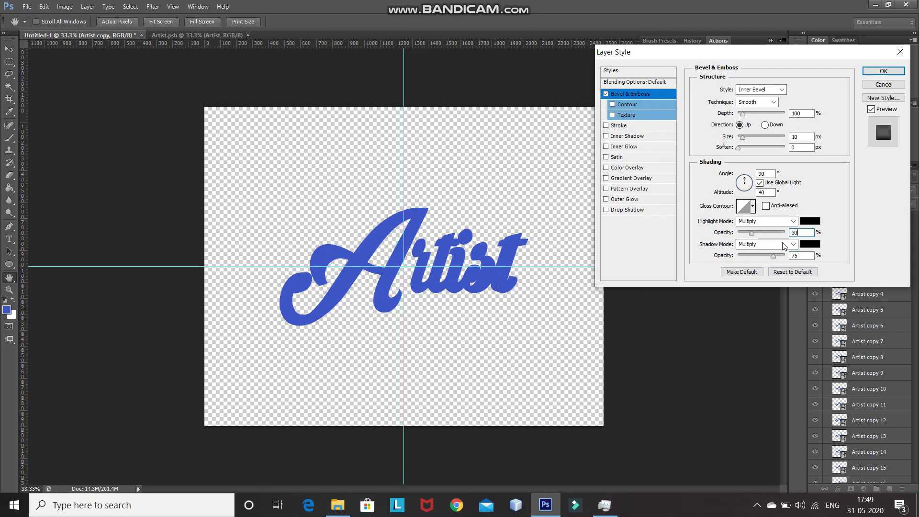
Set the bevel's shadow opacity to 50% and apply the layer style.
{"action": "left_click", "coordinate": [802, 256]}
{"action": "double_click", "coordinate": [802, 255]}
{"action": "key", "text": "BackSpace"}
{"action": "type", "text": "50"}
{"action": "left_click", "coordinate": [869, 71]}
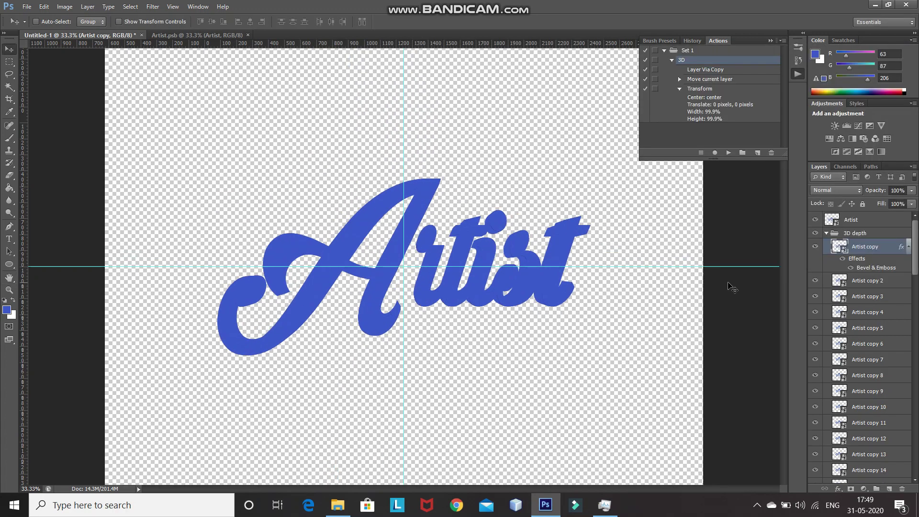
Copy the layer style from Artist copy and paste it onto all layers from Artist copy 2 to Artist copy 75.
{"action": "key", "text": "ctrl+plus"}
{"action": "key", "text": "ctrl+plus"}
{"action": "key", "text": "ctrl+plus"}
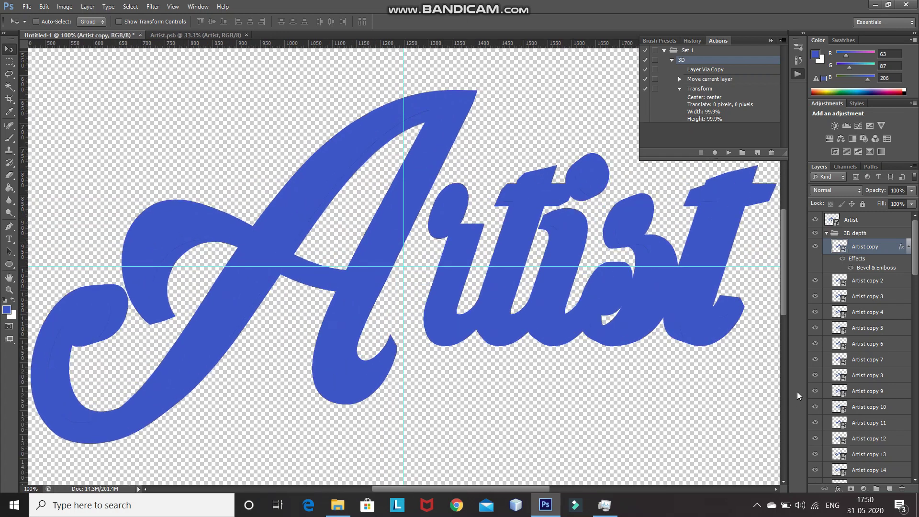
{"action": "right_click", "coordinate": [890, 246]}
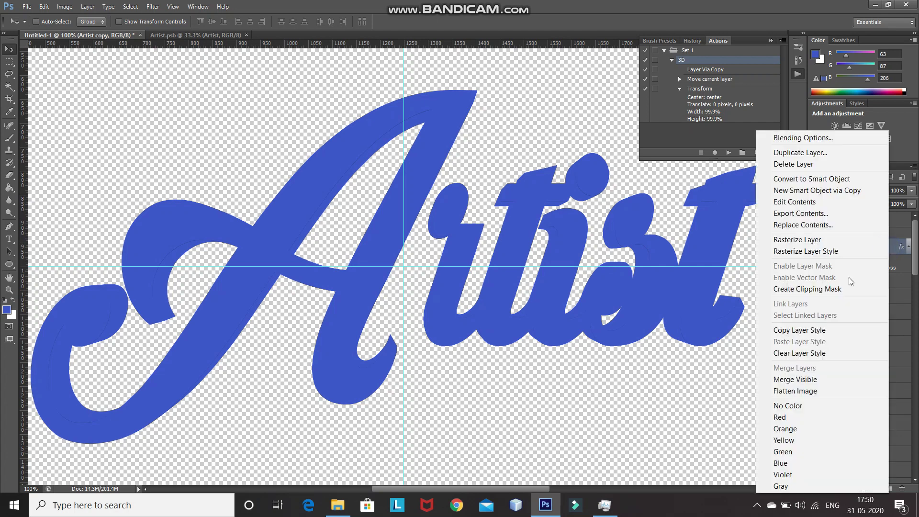
{"action": "left_click", "coordinate": [798, 330]}
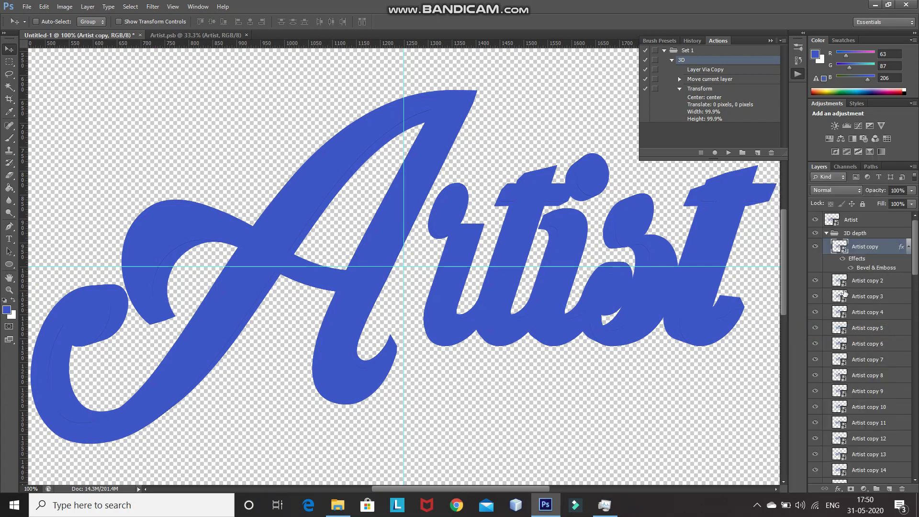
{"action": "left_click", "coordinate": [870, 282]}
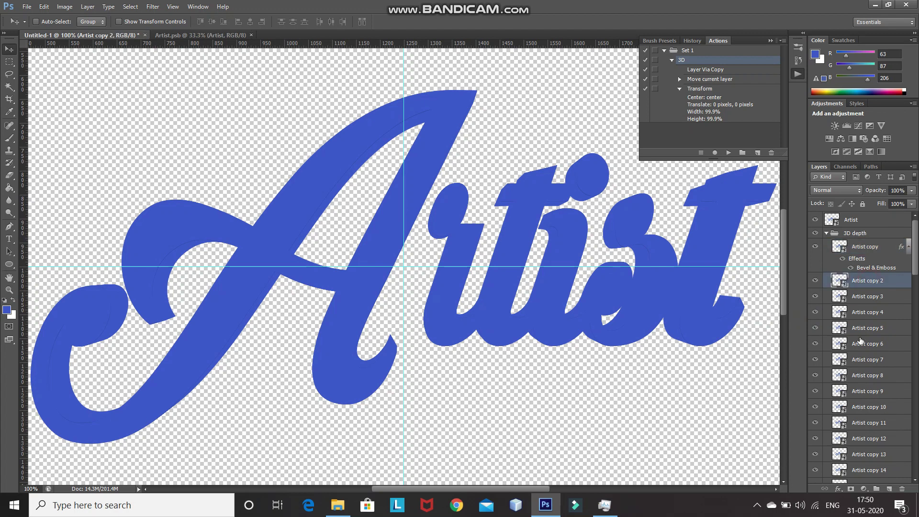
{"action": "scroll", "coordinate": [857, 447], "scroll_direction": "down", "scroll_amount": 1}
{"action": "scroll", "coordinate": [857, 448], "scroll_direction": "down", "scroll_amount": 20}
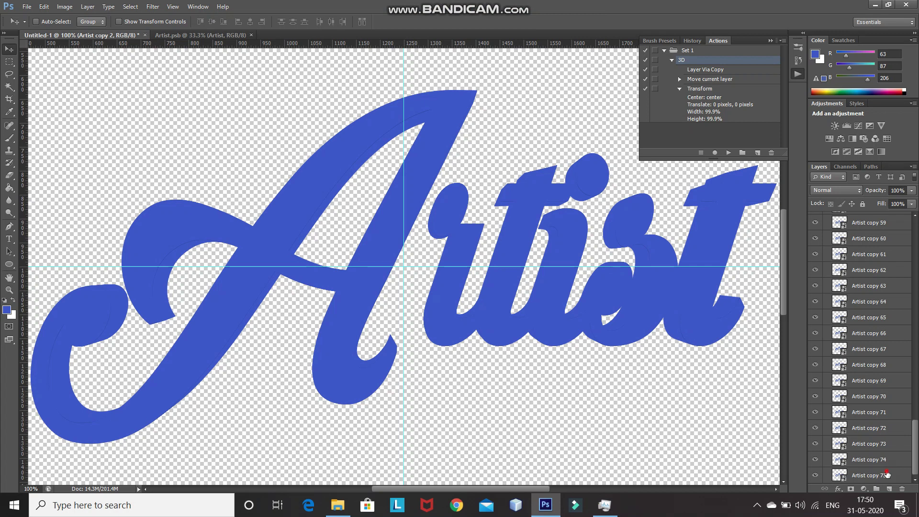
{"action": "left_click", "coordinate": [887, 474], "text": "shift"}
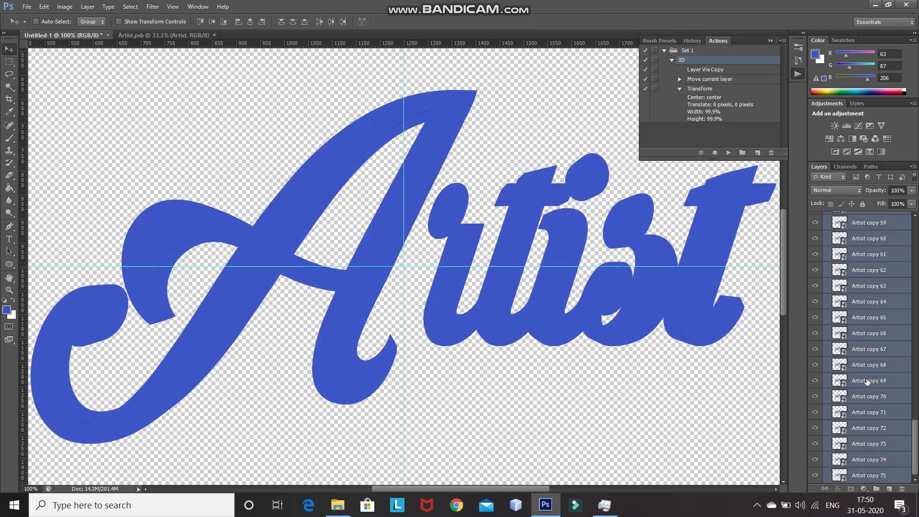
{"action": "right_click", "coordinate": [895, 447]}
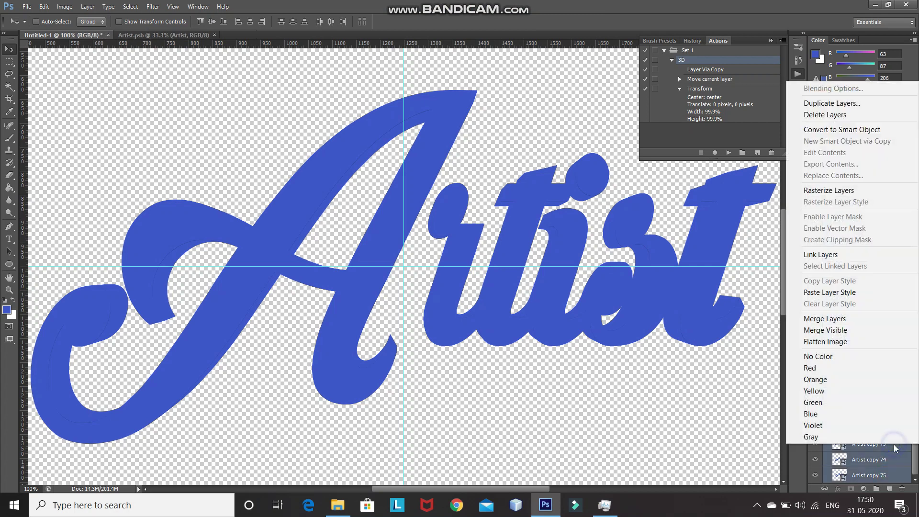
{"action": "left_click", "coordinate": [825, 293]}
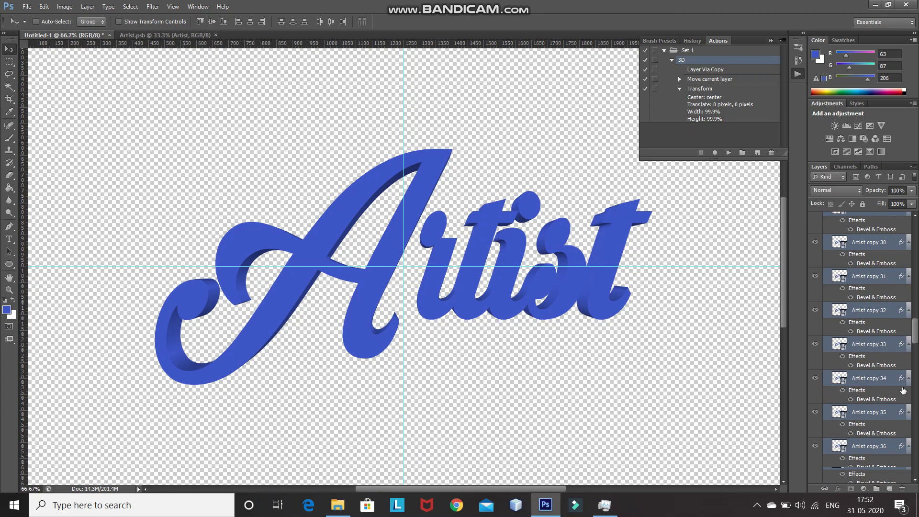
{"action": "scroll", "coordinate": [903, 390], "scroll_direction": "down", "scroll_amount": 5}
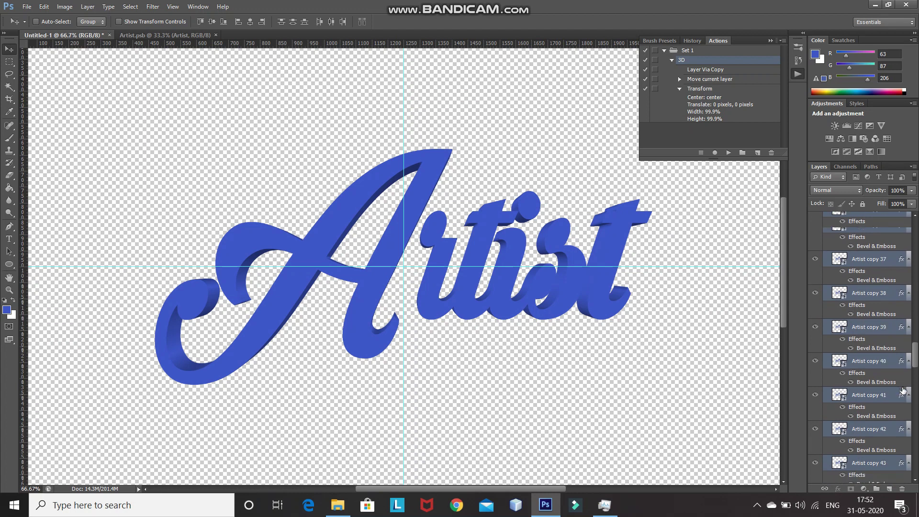
{"action": "scroll", "coordinate": [903, 390], "scroll_direction": "down", "scroll_amount": 4}
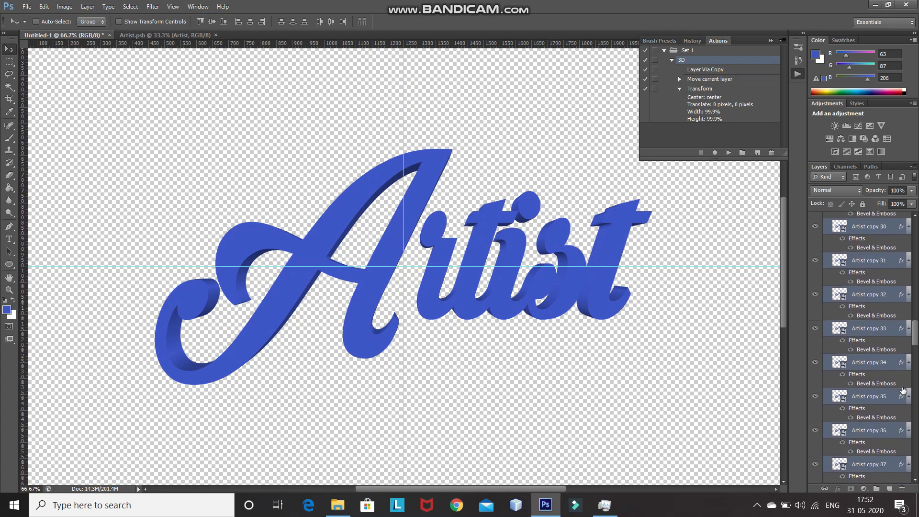
{"action": "scroll", "coordinate": [904, 391], "scroll_direction": "down", "scroll_amount": 15}
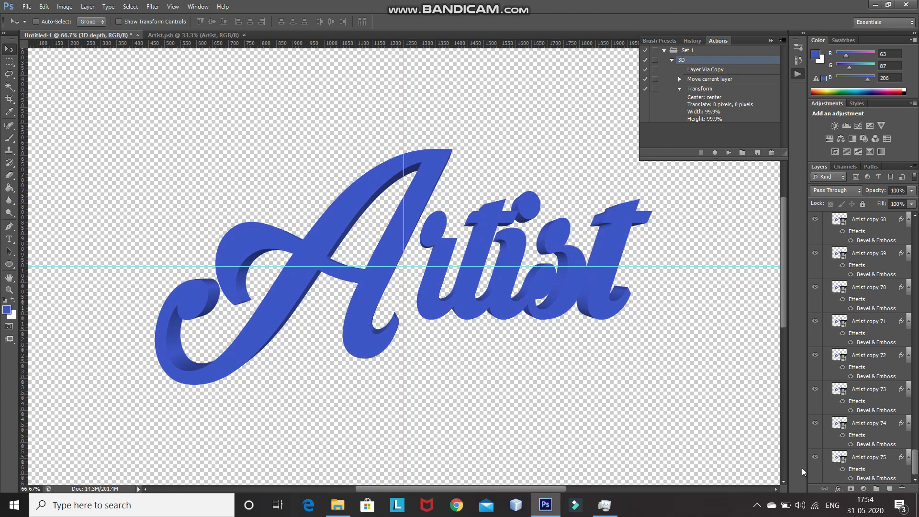
Hide the lowest Artist copies in the 3D depth group to compare the text's depth, and show them again.
{"action": "left_click_drag", "start_coordinate": [814, 459], "coordinate": [815, 215]}
{"action": "left_click_drag", "start_coordinate": [915, 444], "coordinate": [914, 431]}
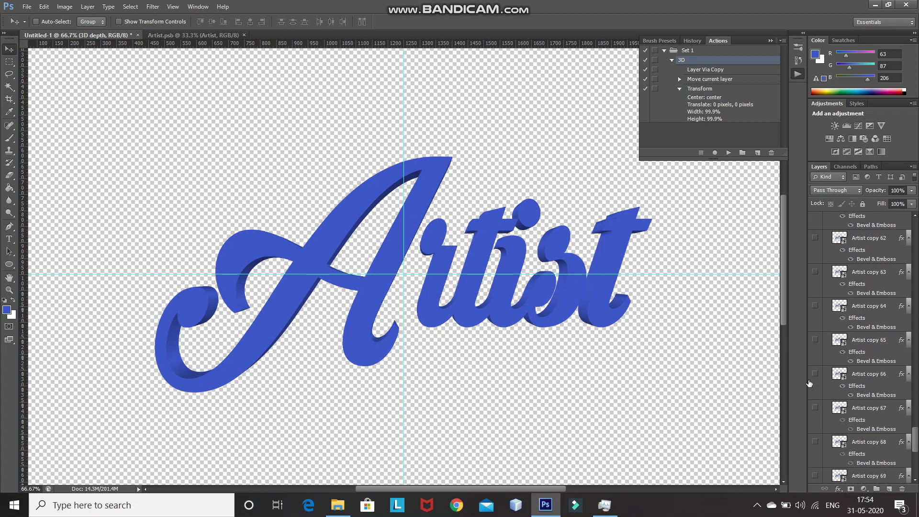
{"action": "left_click", "coordinate": [816, 373]}
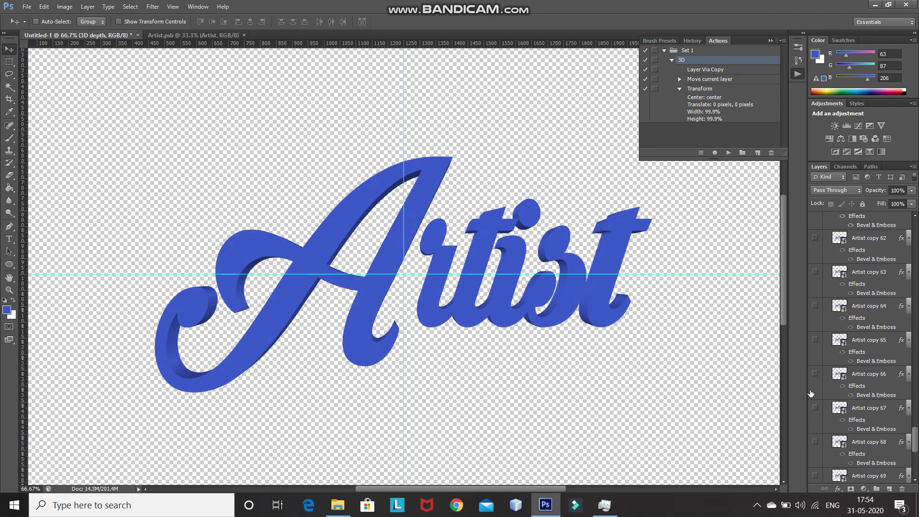
{"action": "scroll", "coordinate": [816, 243], "scroll_direction": "up", "scroll_amount": 1}
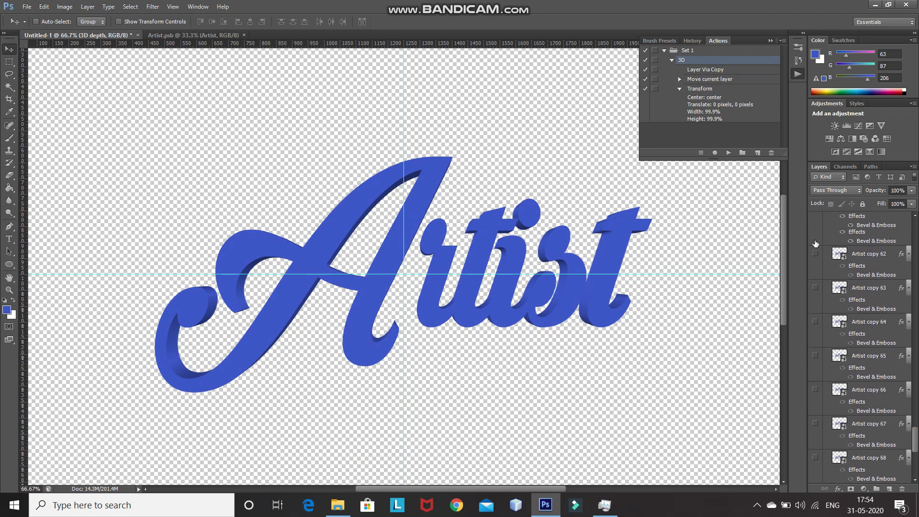
{"action": "scroll", "coordinate": [817, 259], "scroll_direction": "down", "scroll_amount": 10}
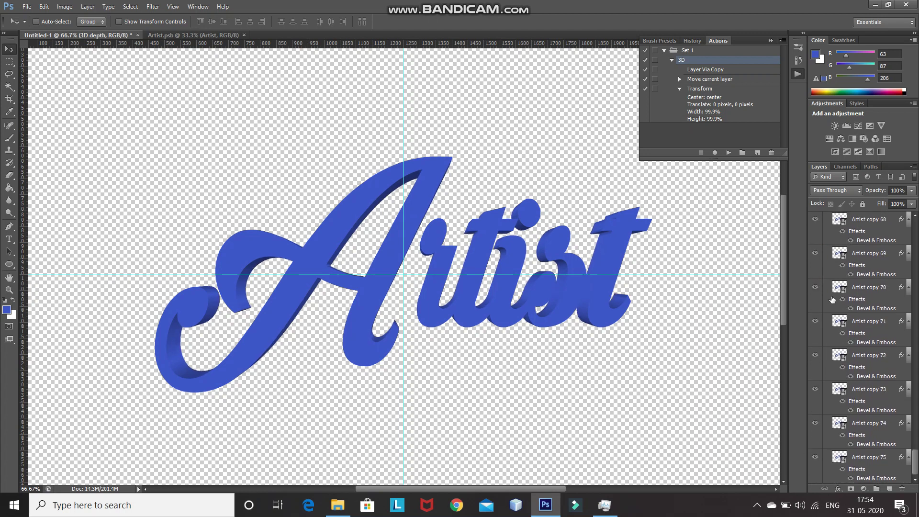
Collapse the 3D depth group and open the blending options of the Artist layer.
{"action": "scroll", "coordinate": [833, 302], "scroll_direction": "up", "scroll_amount": 10}
{"action": "left_click", "coordinate": [827, 233]}
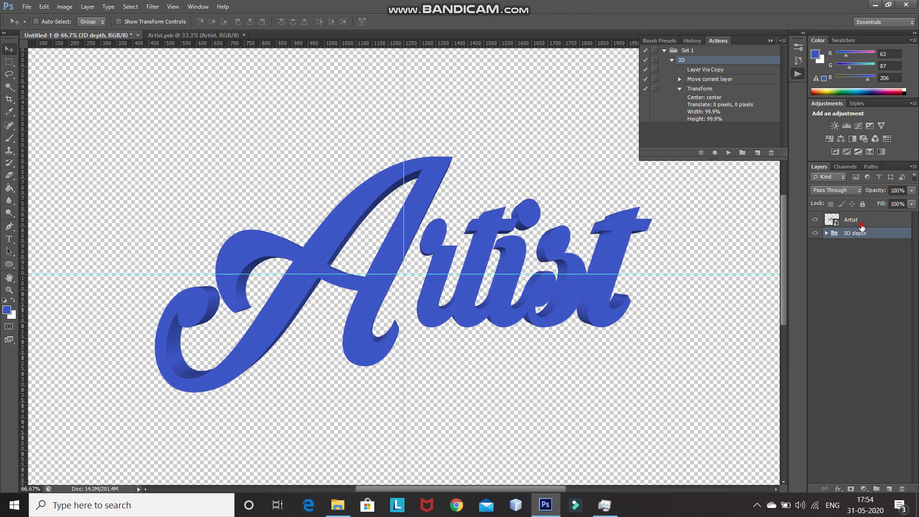
{"action": "left_click", "coordinate": [862, 226]}
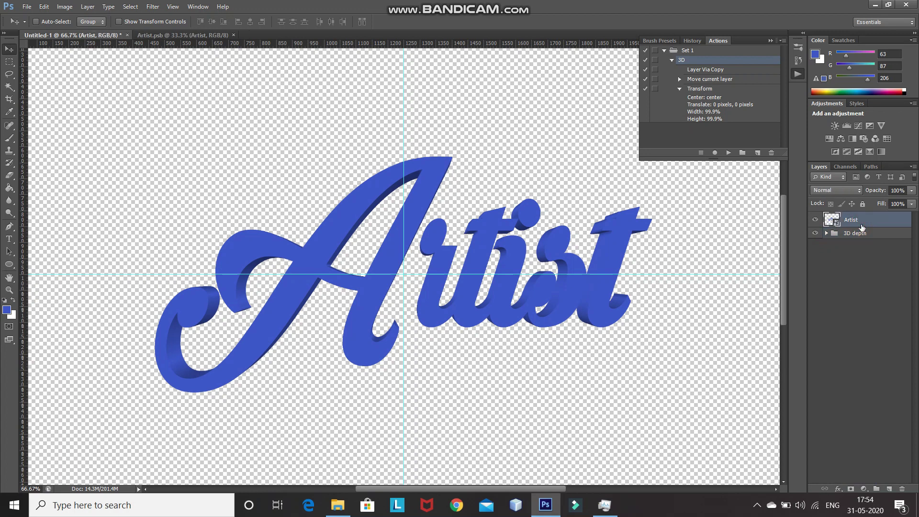
{"action": "right_click", "coordinate": [888, 219]}
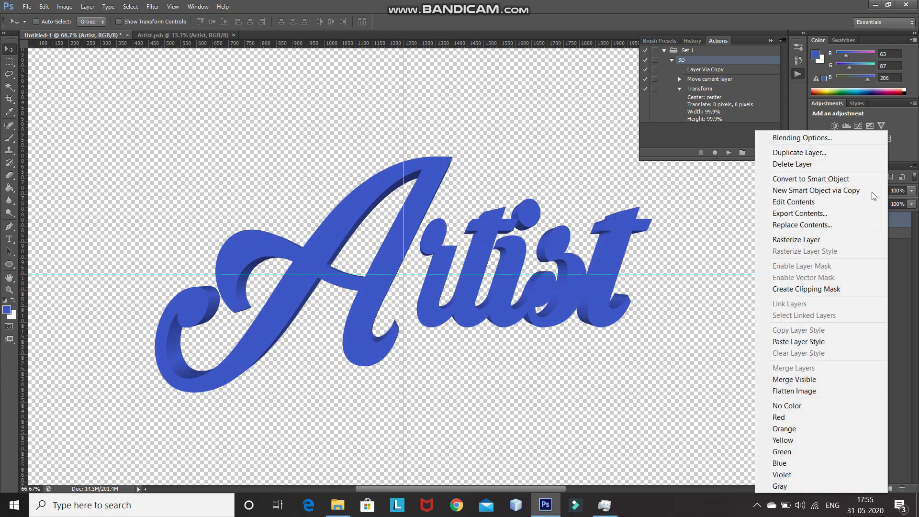
{"action": "left_click", "coordinate": [793, 138]}
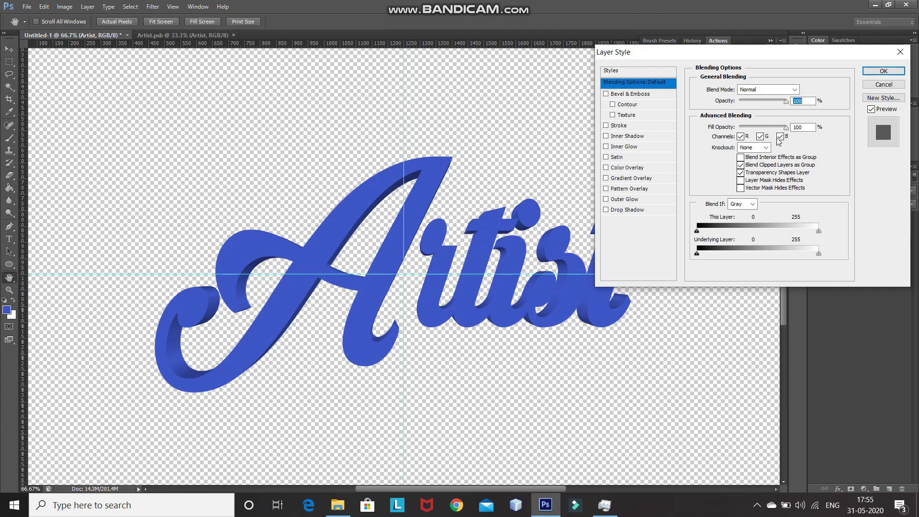
Add Bevel & Emboss to the Artist layer with a size of 3 px and soften of 1 px.
{"action": "left_click", "coordinate": [633, 95]}
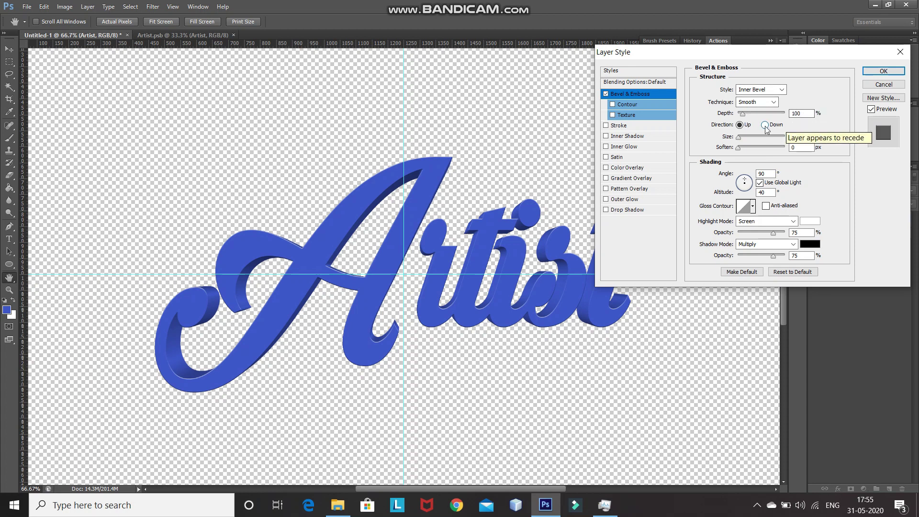
{"action": "left_click", "coordinate": [802, 137]}
{"action": "key", "text": "BackSpace"}
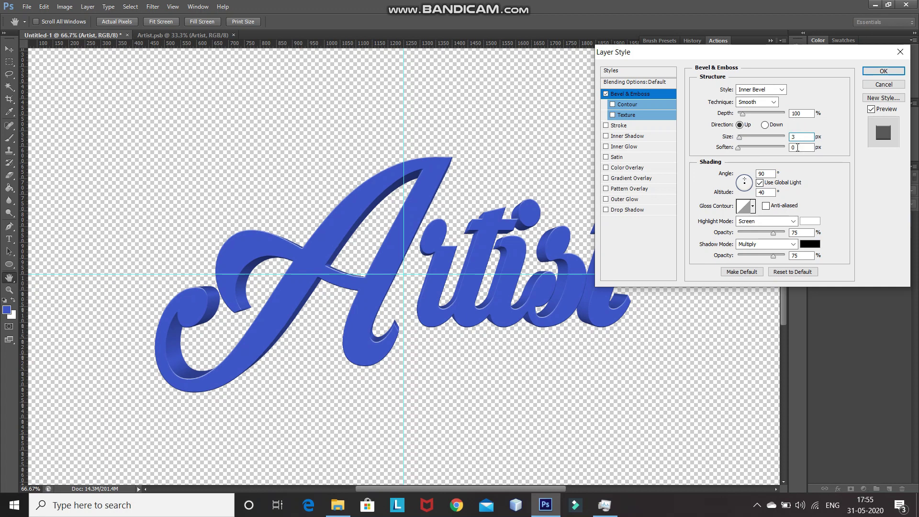
{"action": "left_click", "coordinate": [798, 147]}
{"action": "key", "text": "BackSpace"}
{"action": "type", "text": "1"}
{"action": "key", "text": "Tab"}
Turn off global light for the bevel and set its shading angle to 100°.
{"action": "left_click", "coordinate": [760, 185]}
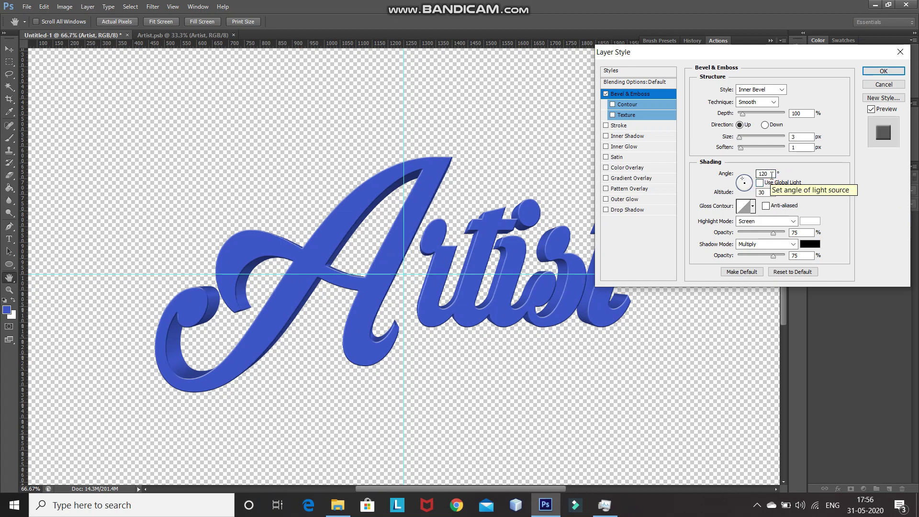
{"action": "double_click", "coordinate": [772, 174]}
{"action": "type", "text": "100"}
{"action": "key", "text": "Tab"}
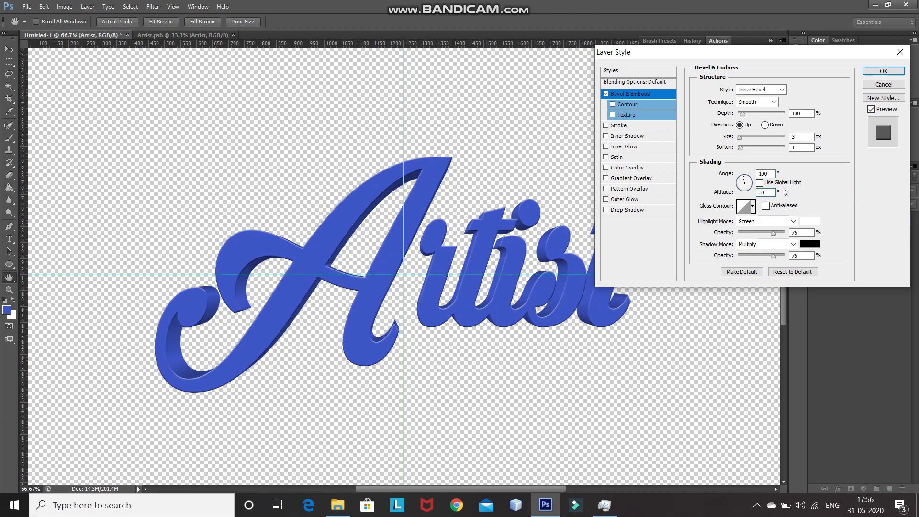
Set the bevel's highlight mode to Normal with 60% opacity.
{"action": "left_click", "coordinate": [793, 220]}
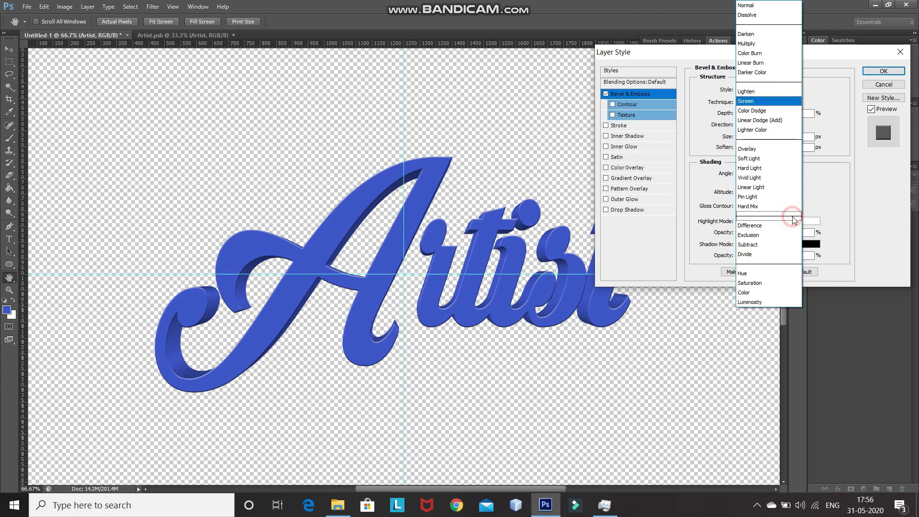
{"action": "left_click", "coordinate": [754, 8]}
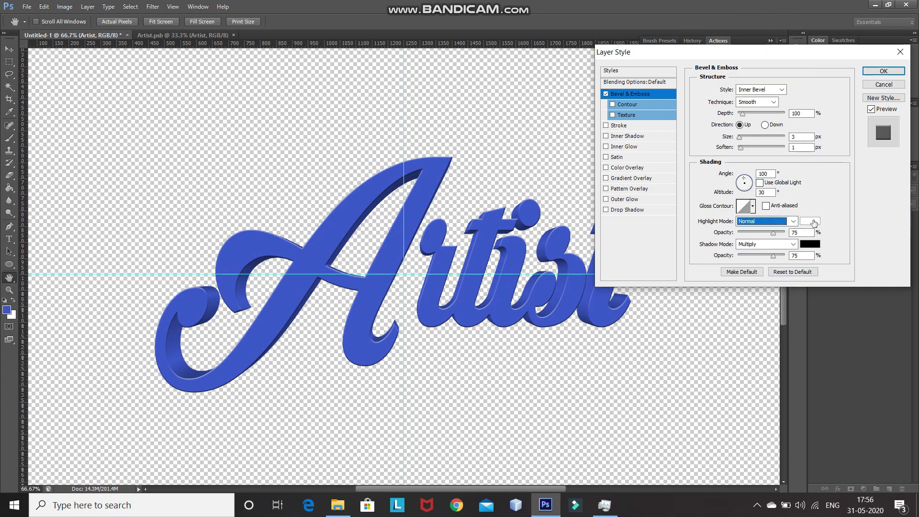
{"action": "double_click", "coordinate": [804, 232]}
{"action": "type", "text": "60"}
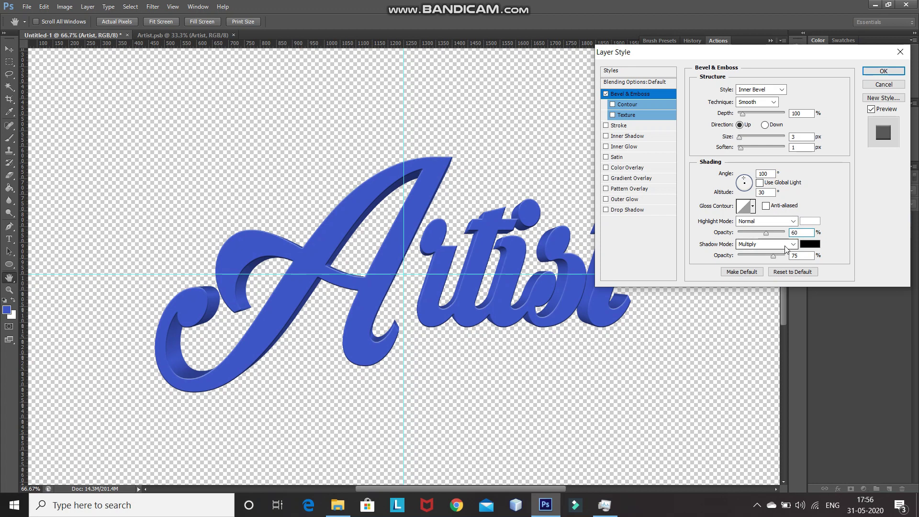
Set the bevel's shadow mode to Normal in white with 40% opacity.
{"action": "left_click", "coordinate": [792, 245]}
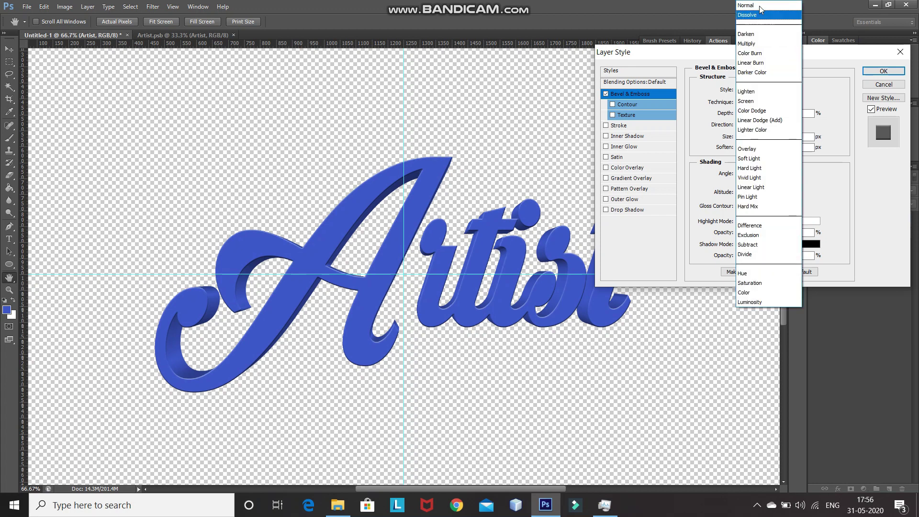
{"action": "left_click", "coordinate": [761, 9]}
{"action": "left_click", "coordinate": [810, 244]}
{"action": "left_click", "coordinate": [490, 98]}
{"action": "left_click", "coordinate": [778, 127]}
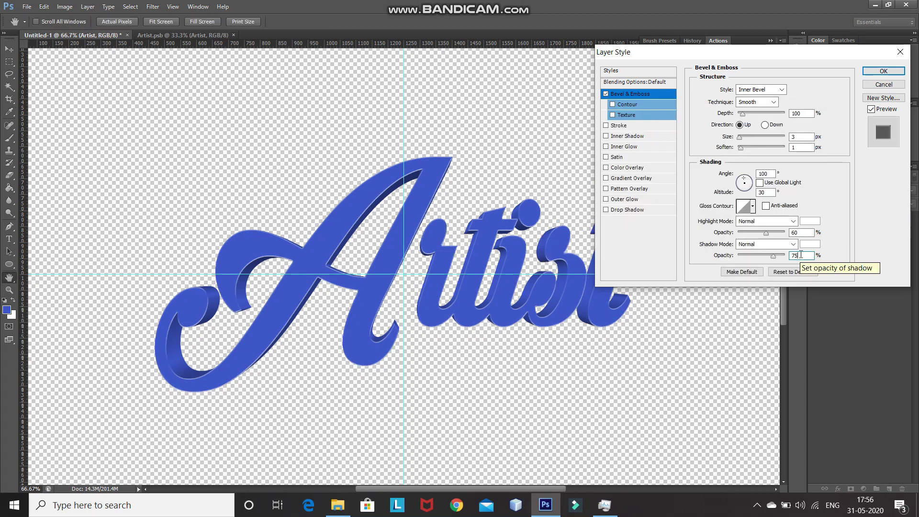
{"action": "key", "text": "BackSpace"}
{"action": "key", "text": "BackSpace"}
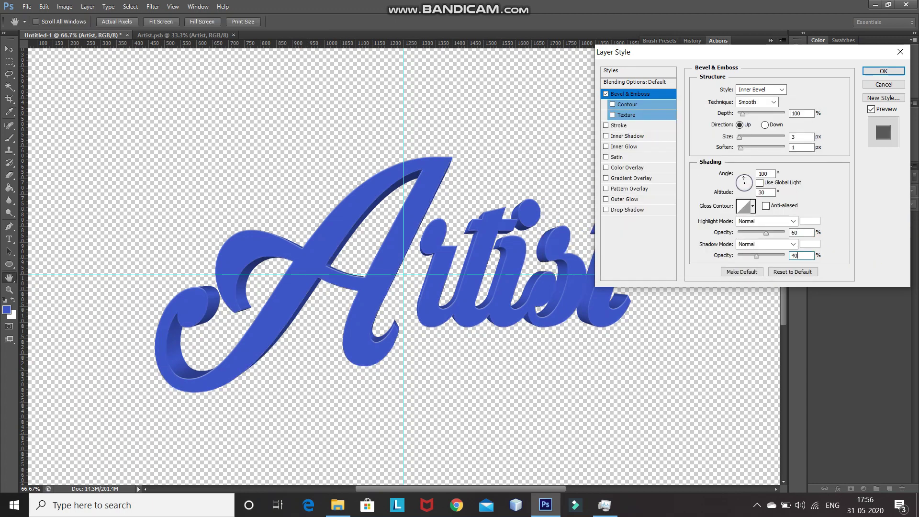
{"action": "key", "text": "Tab"}
Add an Inner Shadow to the Artist layer in Overlay mode, white, at 45% opacity.
{"action": "left_click", "coordinate": [652, 138]}
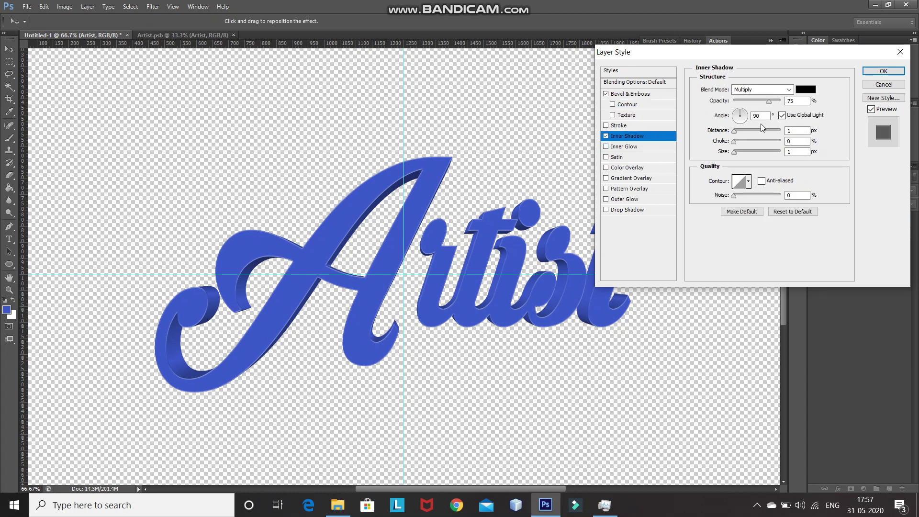
{"action": "left_click", "coordinate": [787, 90]}
{"action": "left_click", "coordinate": [766, 244]}
{"action": "left_click", "coordinate": [806, 90]}
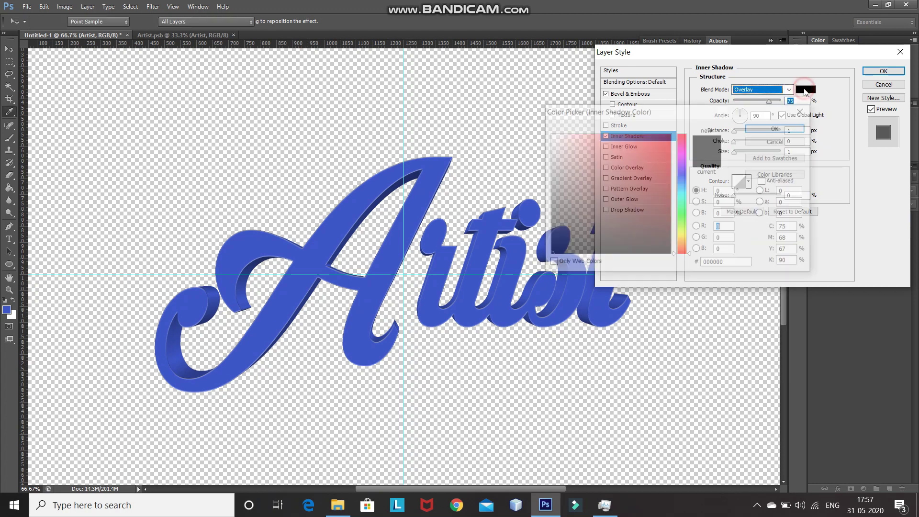
{"action": "left_click", "coordinate": [582, 160]}
{"action": "left_click", "coordinate": [775, 129]}
{"action": "type", "text": "45"}
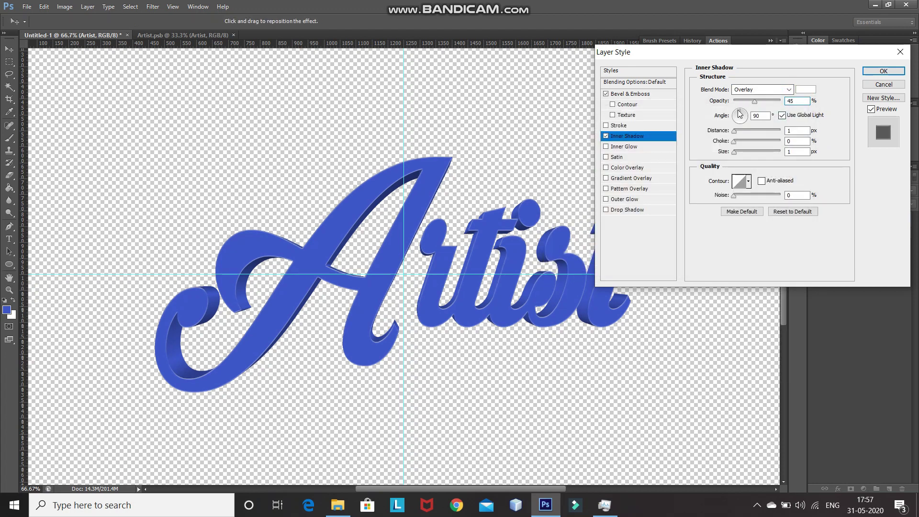
Turn off global light for the inner shadow and set its angle to -90°, distance to 0 px and size to 15 px.
{"action": "left_click", "coordinate": [782, 116]}
{"action": "left_click", "coordinate": [782, 116]}
{"action": "left_click", "coordinate": [763, 117]}
{"action": "type", "text": "-90"}
{"action": "left_click", "coordinate": [793, 130]}
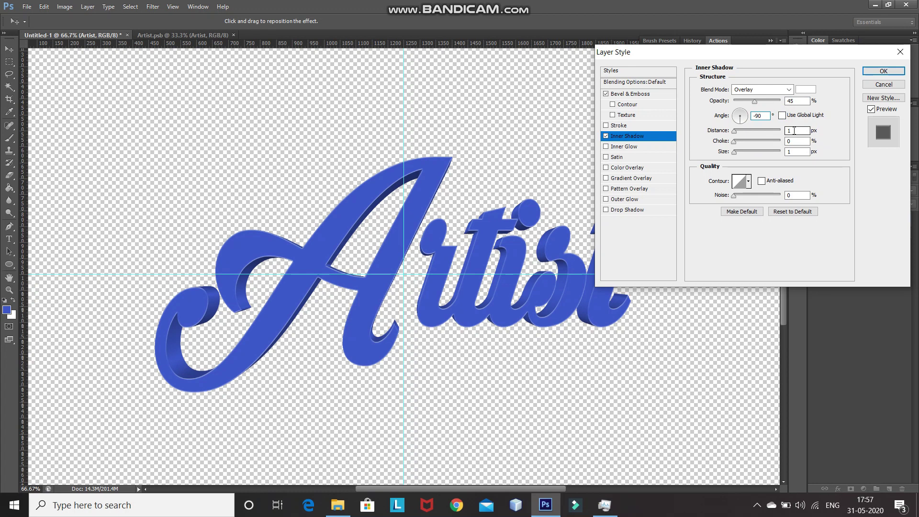
{"action": "key", "text": "BackSpace"}
{"action": "left_click", "coordinate": [796, 152]}
{"action": "type", "text": "5"}
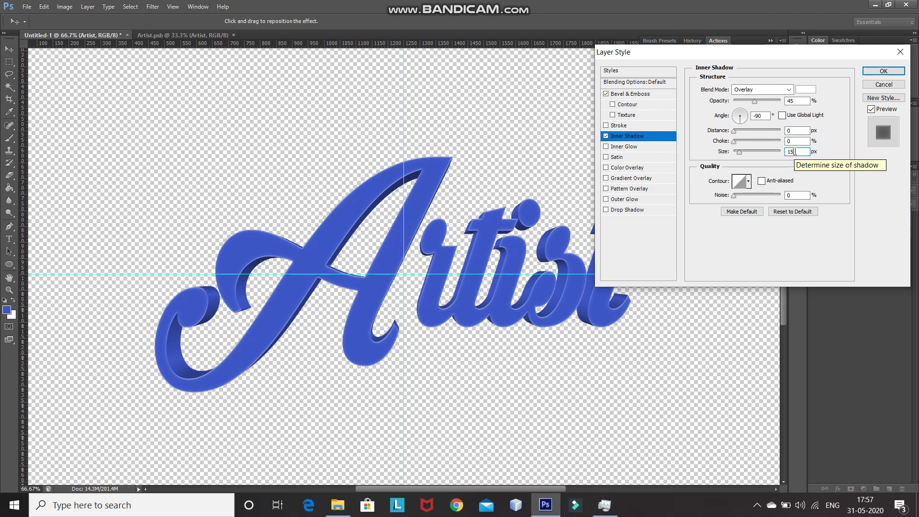
Add an Inner Glow to the Artist layer in Color Burn mode at 45% opacity.
{"action": "key", "text": "ctrl+plus"}
{"action": "left_click", "coordinate": [649, 146]}
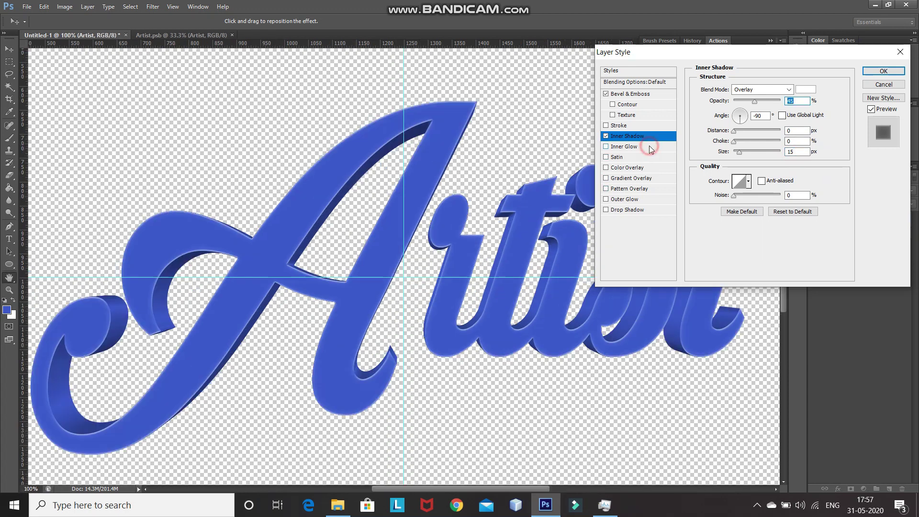
{"action": "left_click", "coordinate": [789, 90]}
{"action": "left_click", "coordinate": [746, 148]}
{"action": "left_click", "coordinate": [799, 101]}
{"action": "key", "text": "BackSpace"}
{"action": "key", "text": "BackSpace"}
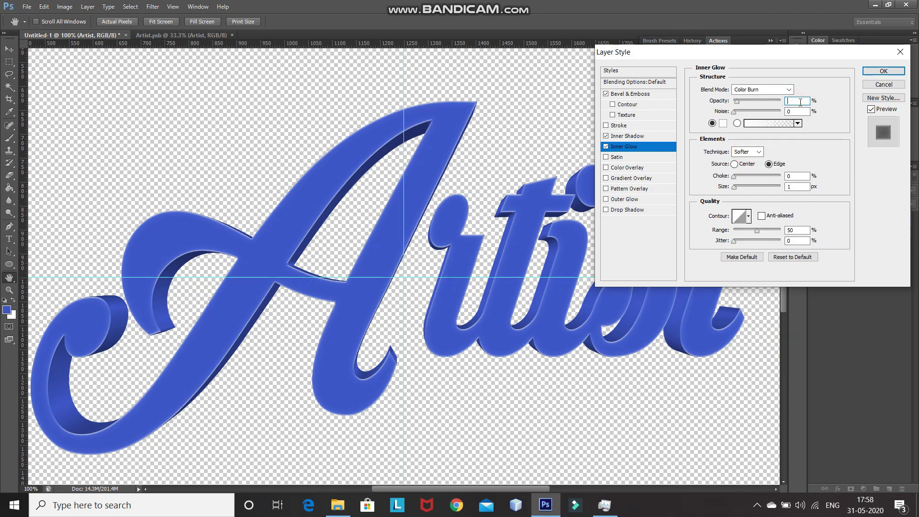
{"action": "type", "text": "45"}
Change the inner glow's color to gray and set its size to 50 px.
{"action": "left_click", "coordinate": [724, 125]}
{"action": "left_click", "coordinate": [766, 129]}
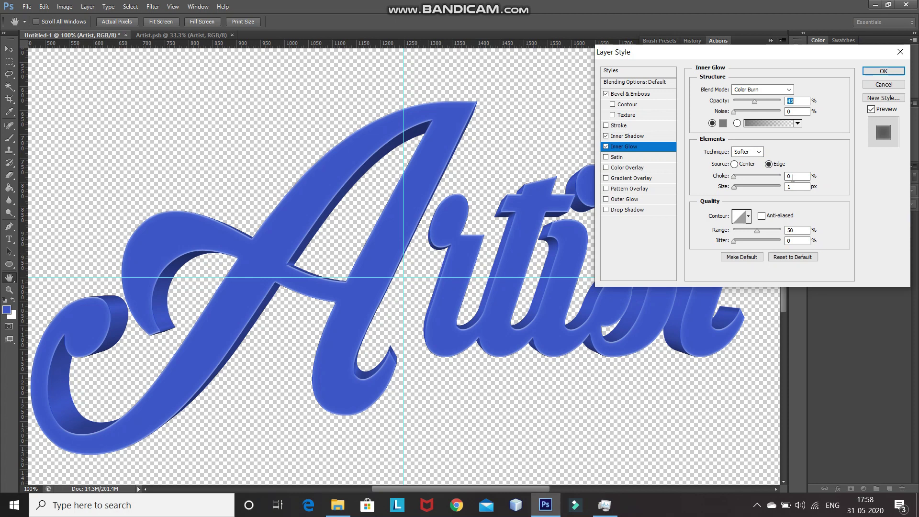
{"action": "left_click", "coordinate": [794, 188]}
{"action": "type", "text": "50"}
{"action": "key", "text": "Tab"}
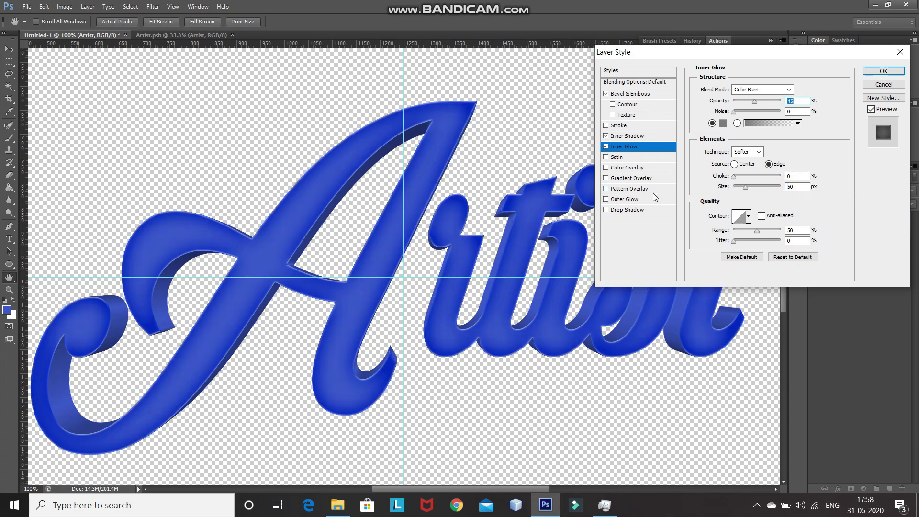
Add a white Color Overlay in Overlay mode at 15% opacity and apply the layer style to the Artist layer.
{"action": "left_click", "coordinate": [640, 167]}
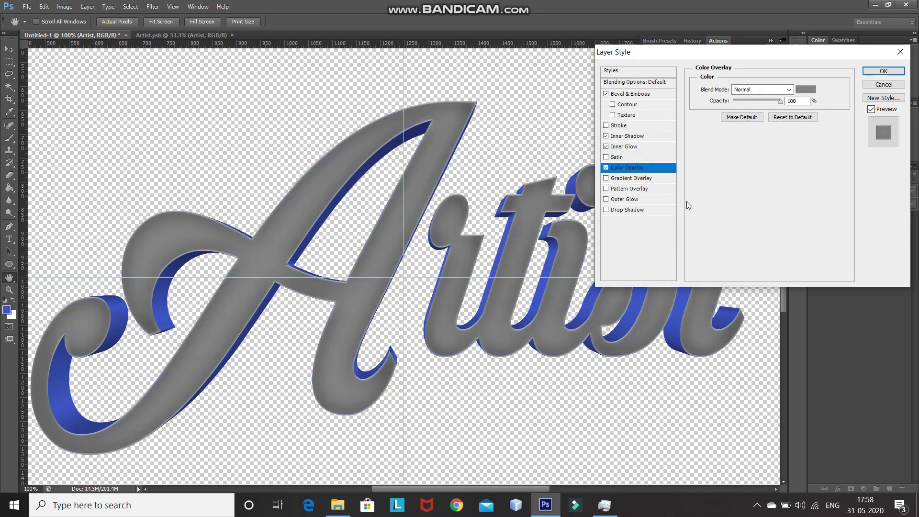
{"action": "left_click", "coordinate": [791, 89]}
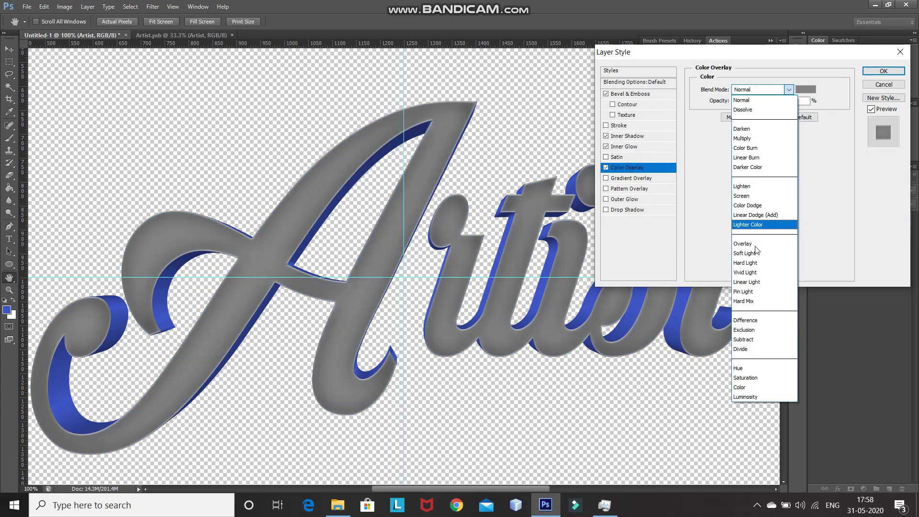
{"action": "left_click", "coordinate": [752, 241]}
{"action": "left_click", "coordinate": [806, 90]}
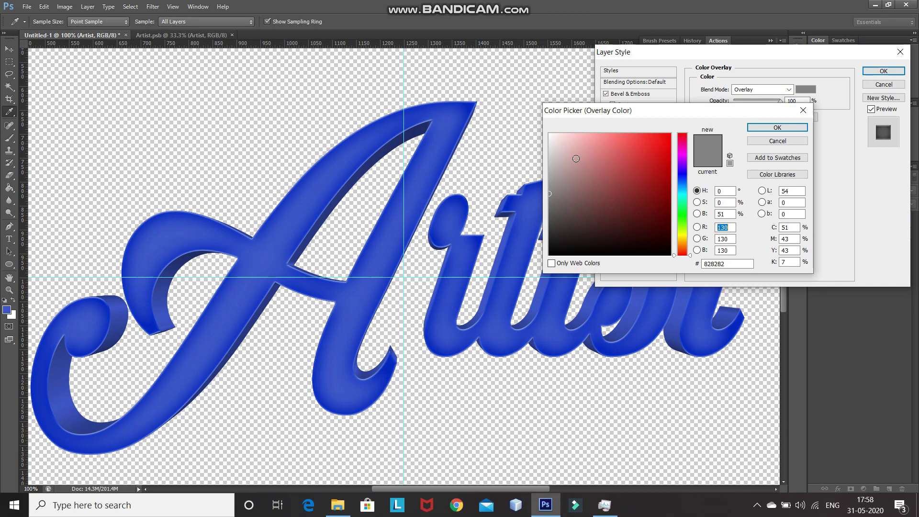
{"action": "left_click", "coordinate": [577, 156]}
{"action": "left_click", "coordinate": [776, 127]}
{"action": "type", "text": "15"}
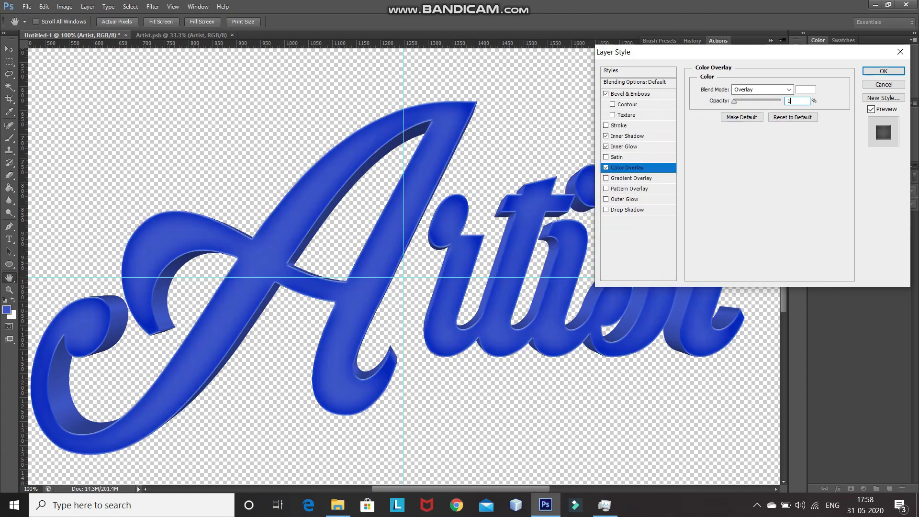
{"action": "left_click", "coordinate": [884, 71]}
{"action": "key", "text": "ctrl+minus"}
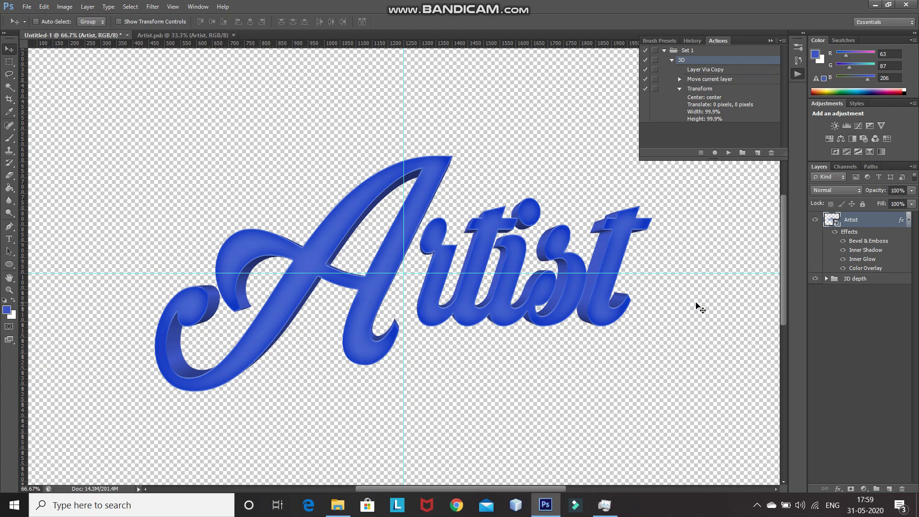
Compare the Artist text with its layer effects hidden and shown.
{"action": "left_click", "coordinate": [835, 233]}
{"action": "left_click", "coordinate": [835, 233]}
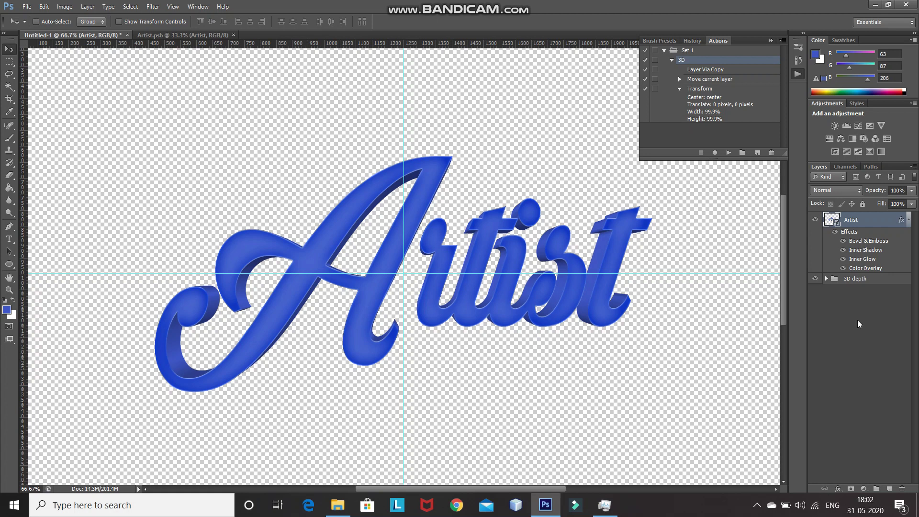
Add a gradient fill layer above the 3D depth group using the Black, White preset.
{"action": "left_click", "coordinate": [879, 281]}
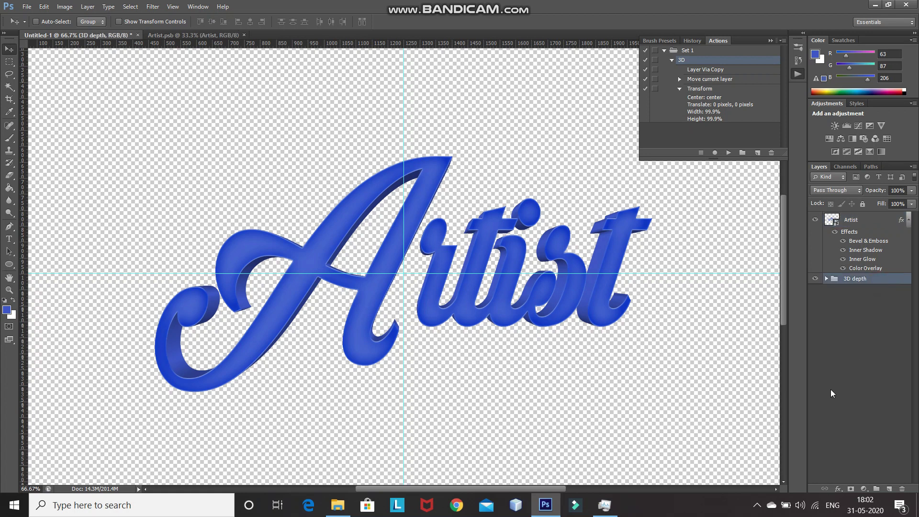
{"action": "left_click", "coordinate": [865, 489]}
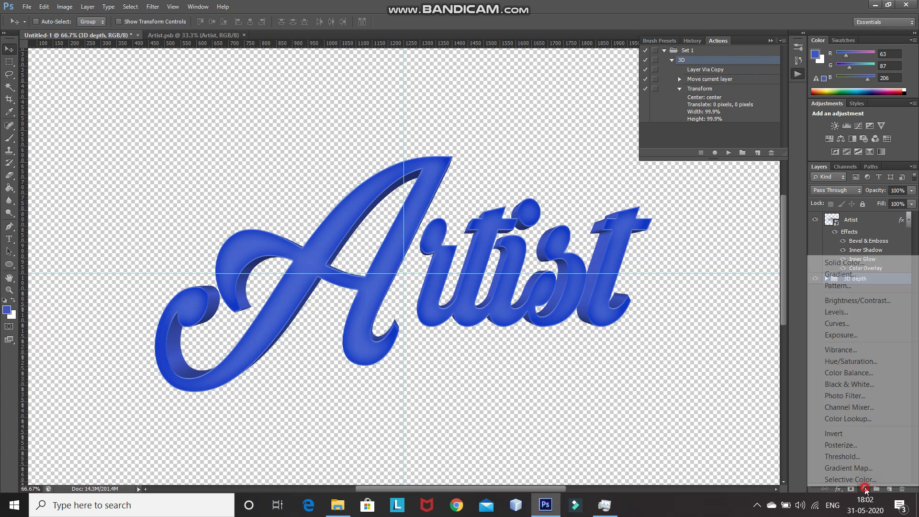
{"action": "left_click", "coordinate": [840, 275]}
{"action": "left_click", "coordinate": [429, 152]}
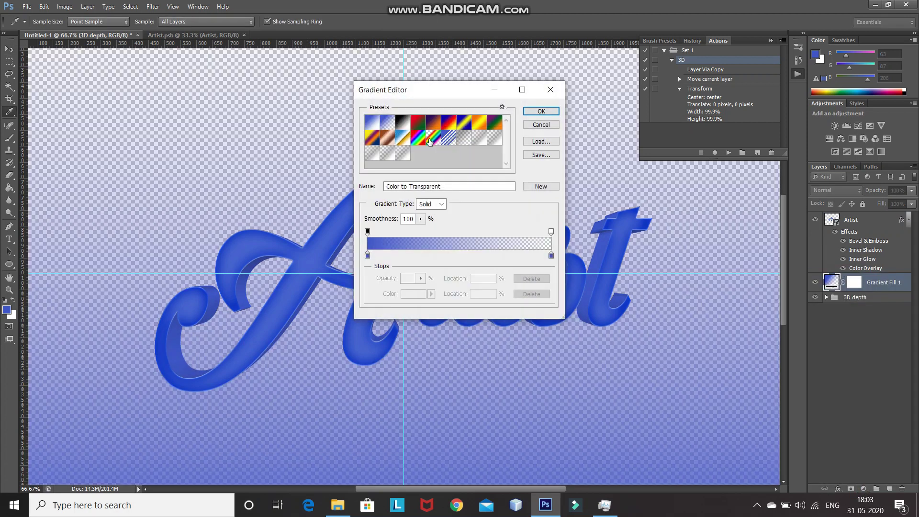
{"action": "left_click", "coordinate": [404, 123]}
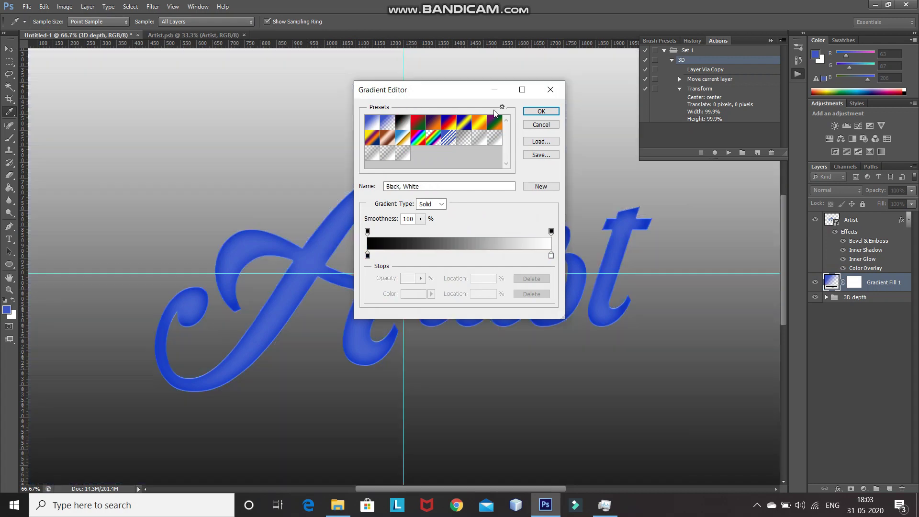
{"action": "left_click", "coordinate": [545, 112]}
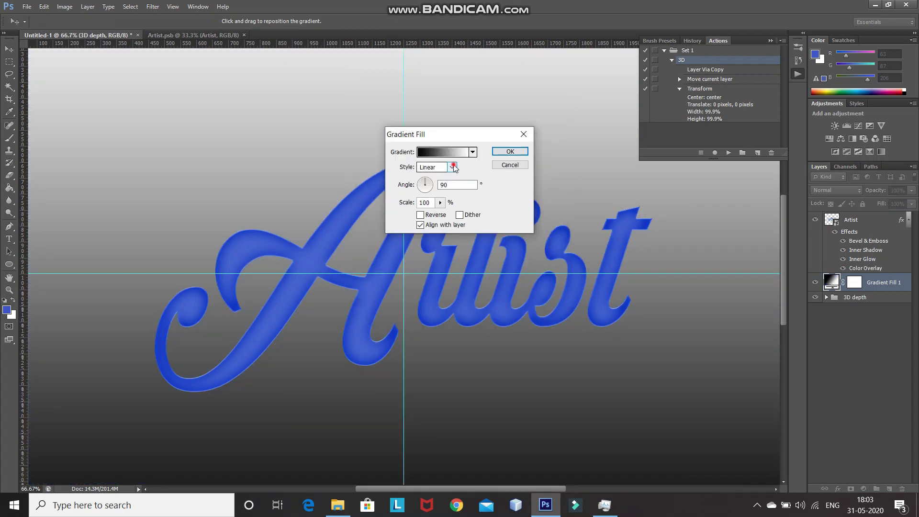
Make the gradient fill a reversed Radial gradient at 400% scale and move its layer below the 3D depth group.
{"action": "left_click", "coordinate": [452, 167]}
{"action": "left_click", "coordinate": [441, 187]}
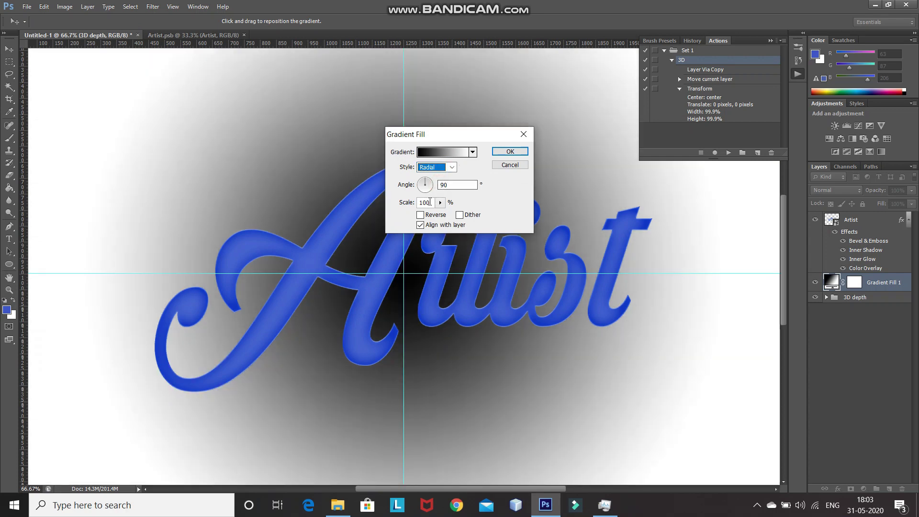
{"action": "double_click", "coordinate": [430, 202]}
{"action": "type", "text": "10"}
{"action": "key", "text": "BackSpace"}
{"action": "key", "text": "BackSpace"}
{"action": "type", "text": "400"}
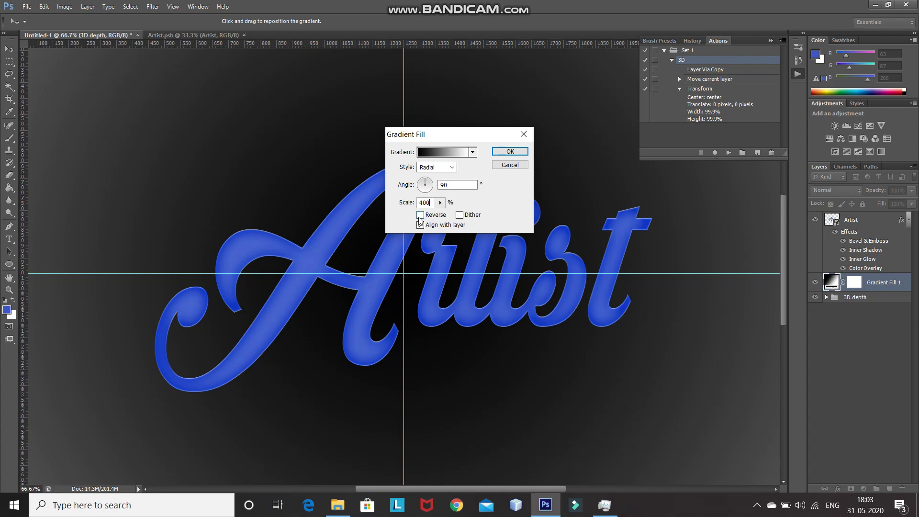
{"action": "left_click", "coordinate": [421, 216]}
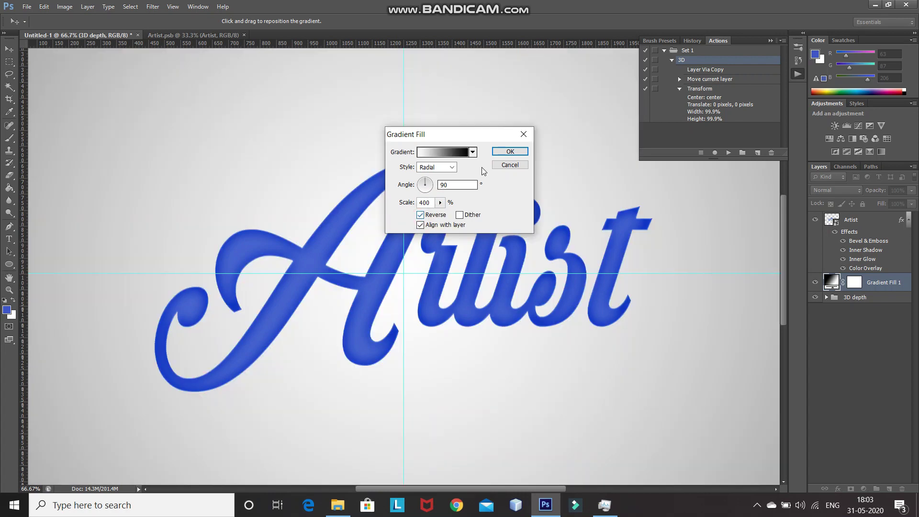
{"action": "left_click", "coordinate": [510, 151]}
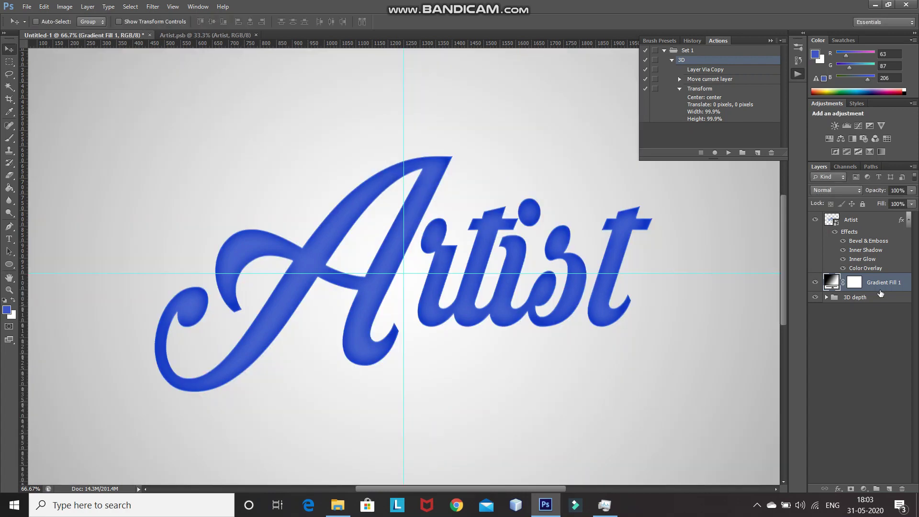
{"action": "left_click_drag", "start_coordinate": [893, 284], "coordinate": [894, 328]}
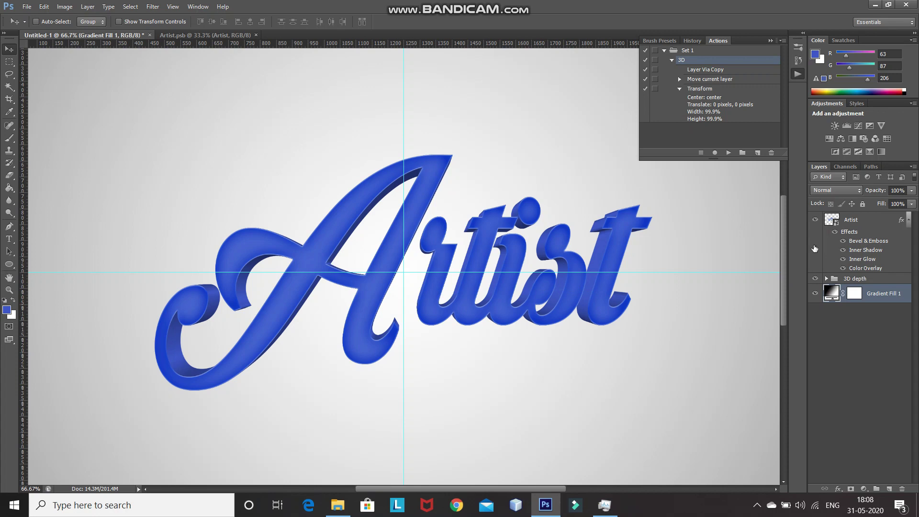
In Artist.psb, add a Gradient Overlay to the Artist text layer and set its starting color to d40dff.
{"action": "left_click", "coordinate": [171, 36]}
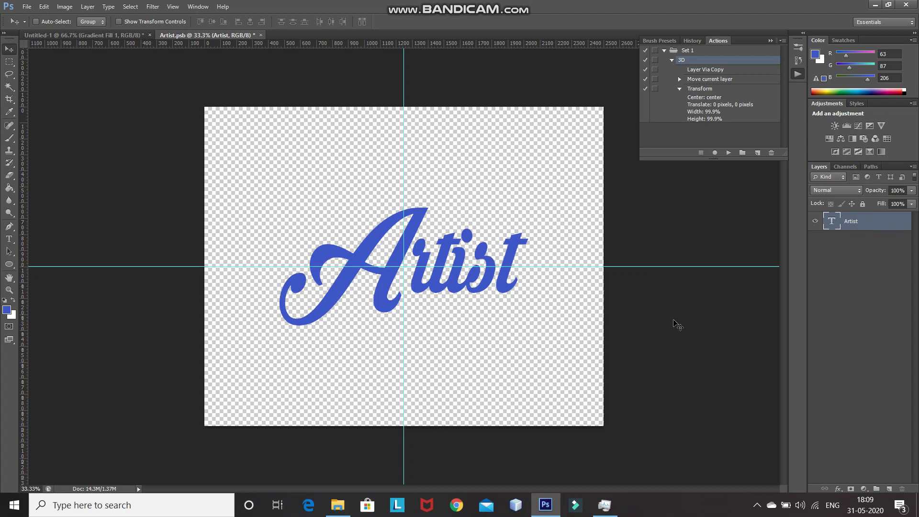
{"action": "right_click", "coordinate": [903, 225]}
{"action": "left_click", "coordinate": [804, 121]}
{"action": "left_click", "coordinate": [631, 178]}
{"action": "left_click", "coordinate": [757, 111]}
{"action": "double_click", "coordinate": [368, 256]}
{"action": "double_click", "coordinate": [718, 264]}
{"action": "type", "text": "d40dff"}
{"action": "left_click", "coordinate": [782, 128]}
Set the overlay gradient's end color to 9000ff and accept the gradient.
{"action": "double_click", "coordinate": [550, 255]}
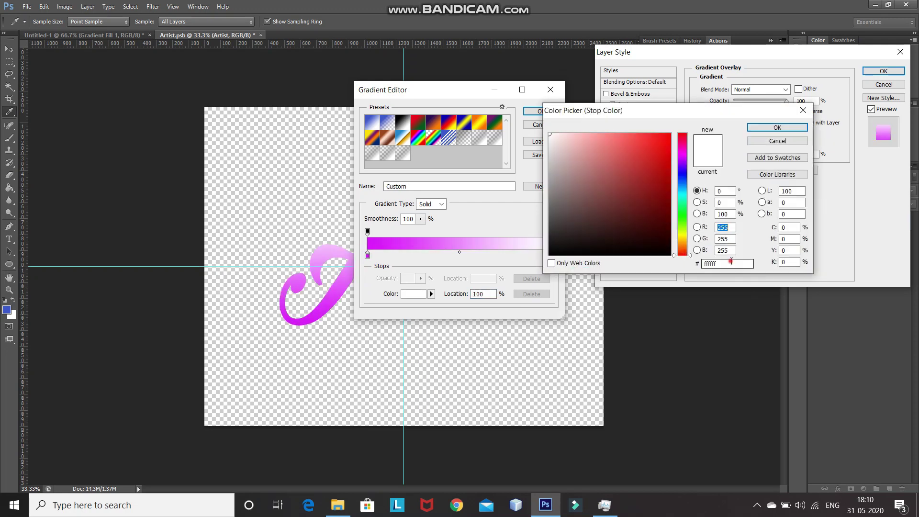
{"action": "double_click", "coordinate": [719, 264]}
{"action": "type", "text": "9000ff"}
{"action": "key", "text": "BackSpace"}
{"action": "type", "text": "f"}
{"action": "key", "text": "Return"}
{"action": "left_click", "coordinate": [533, 111]}
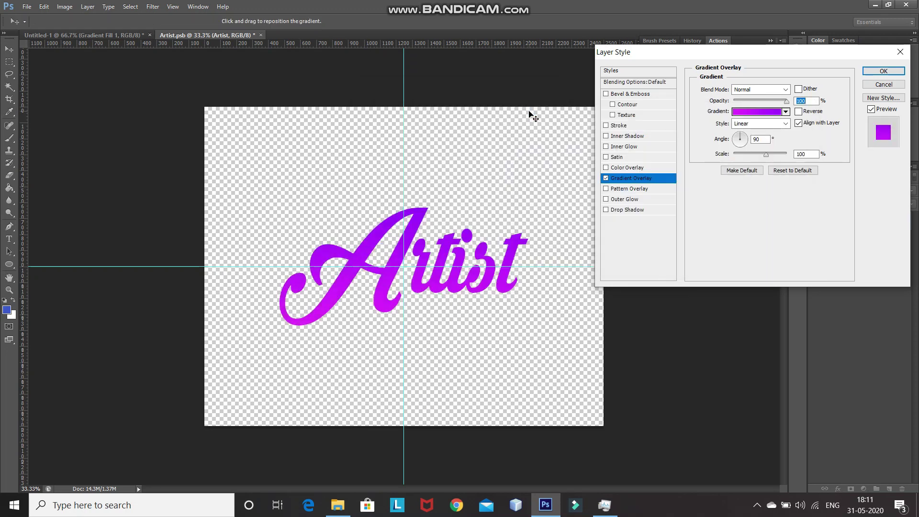
Apply the gradient overlay, save Artist.psb and switch back to the Untitled-1 document.
{"action": "left_click", "coordinate": [884, 71]}
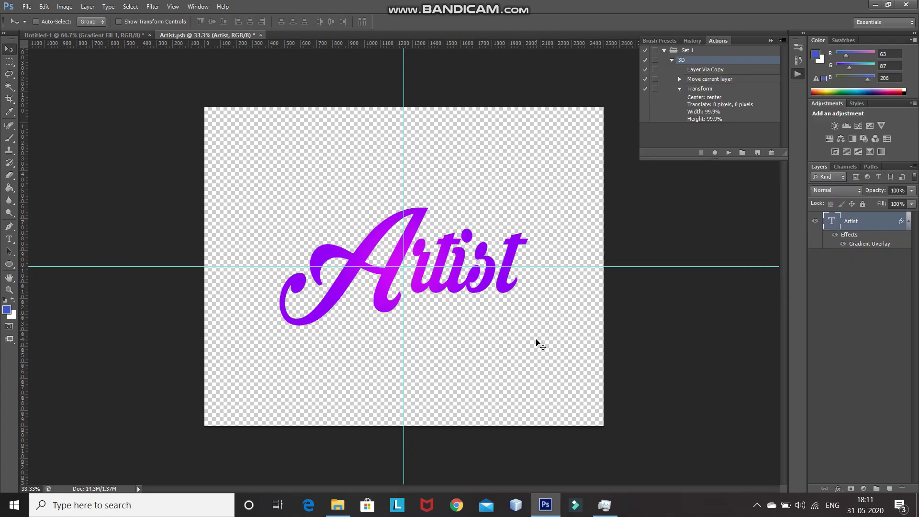
{"action": "key", "text": "ctrl+s"}
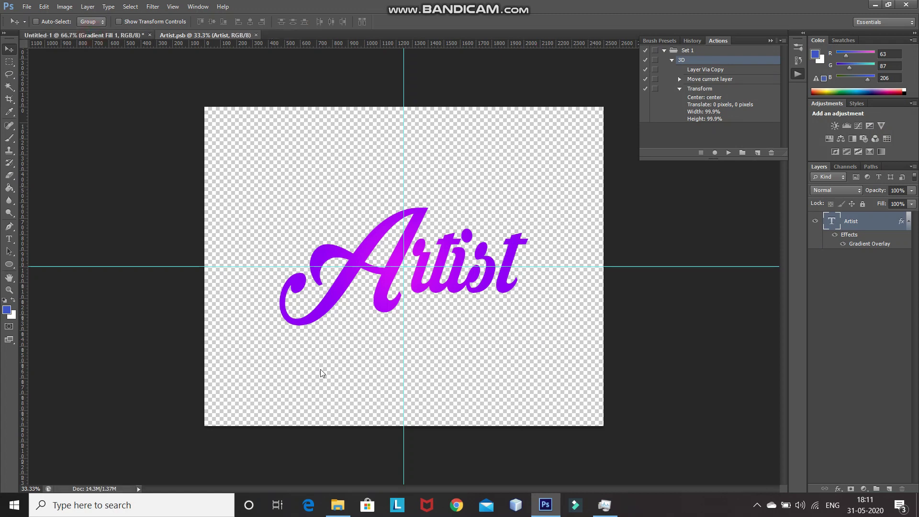
{"action": "key", "text": "ctrl+Tab"}
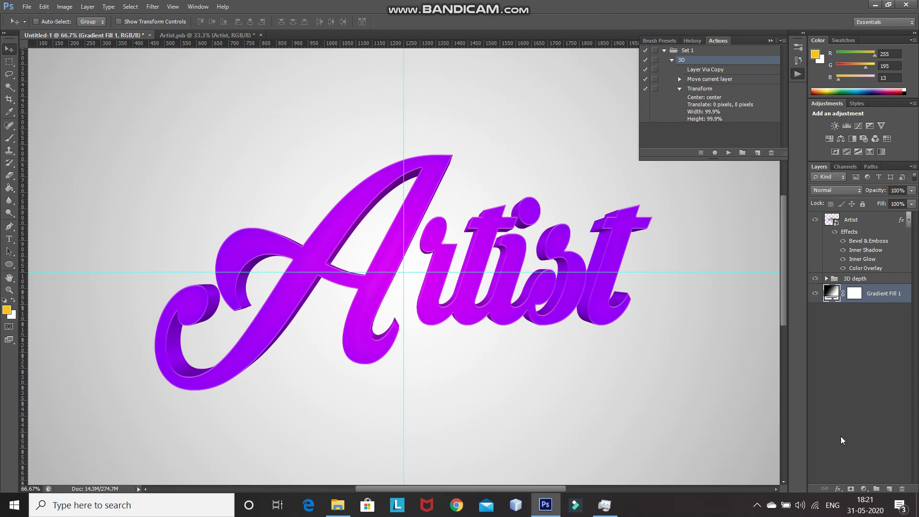
Add a Gradient Map adjustment above the gradient fill layer using the Violet, Orange preset.
{"action": "left_click", "coordinate": [865, 489]}
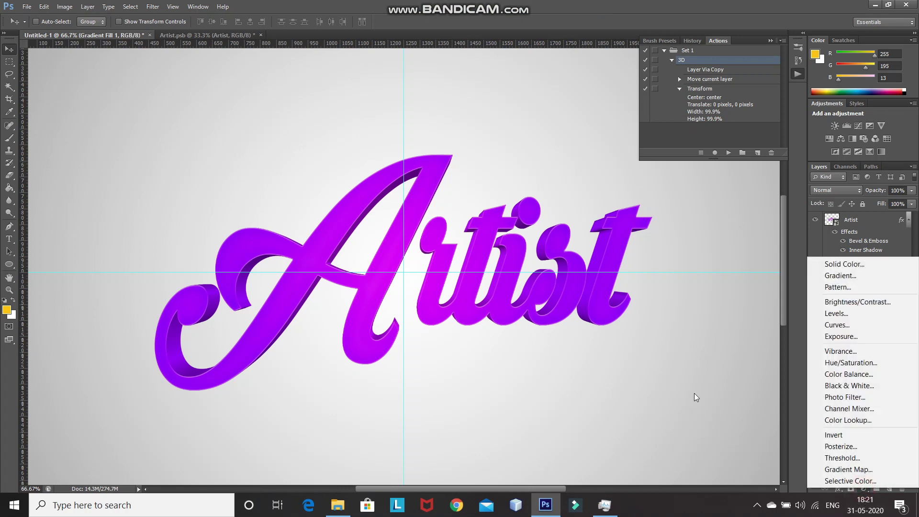
{"action": "left_click", "coordinate": [819, 468]}
{"action": "left_click", "coordinate": [568, 105]}
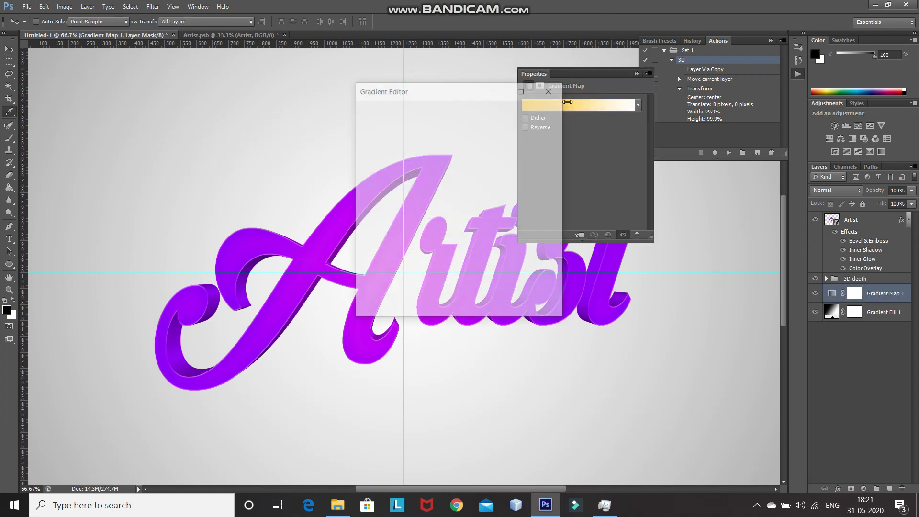
{"action": "left_click", "coordinate": [429, 128]}
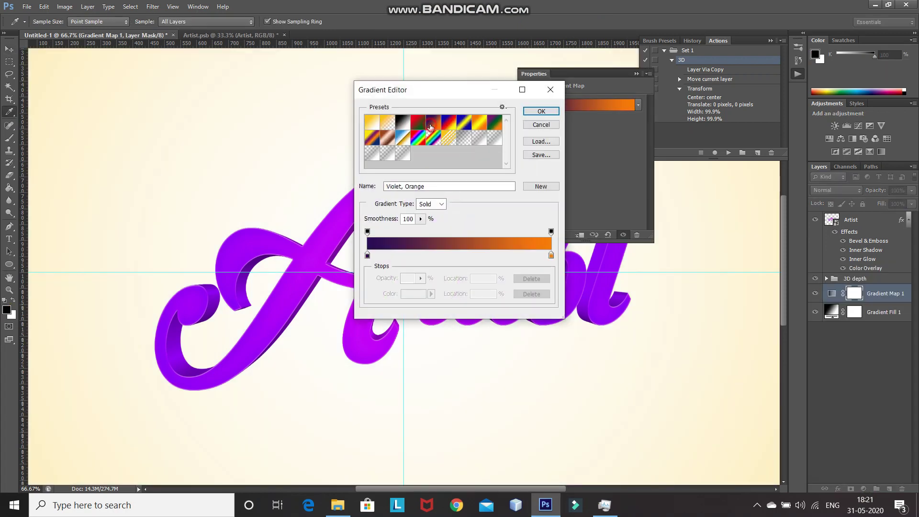
{"action": "left_click", "coordinate": [546, 114]}
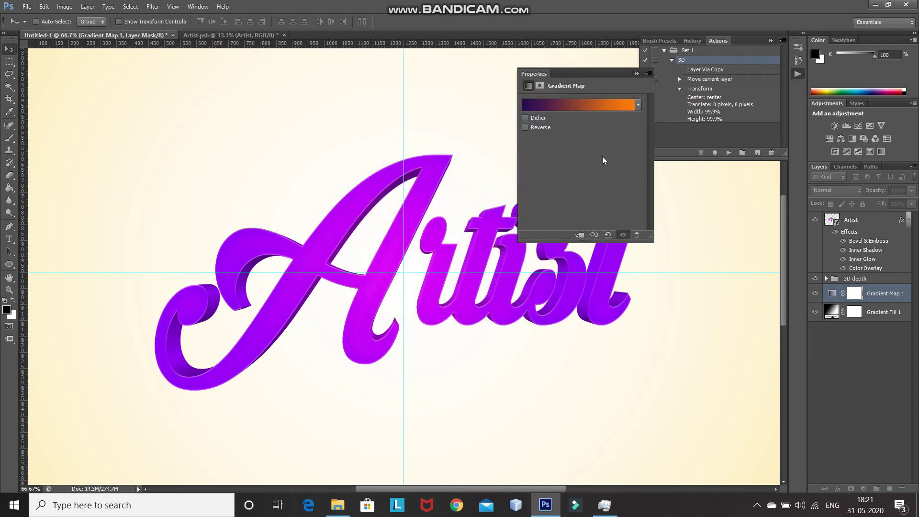
{"action": "left_click", "coordinate": [636, 73]}
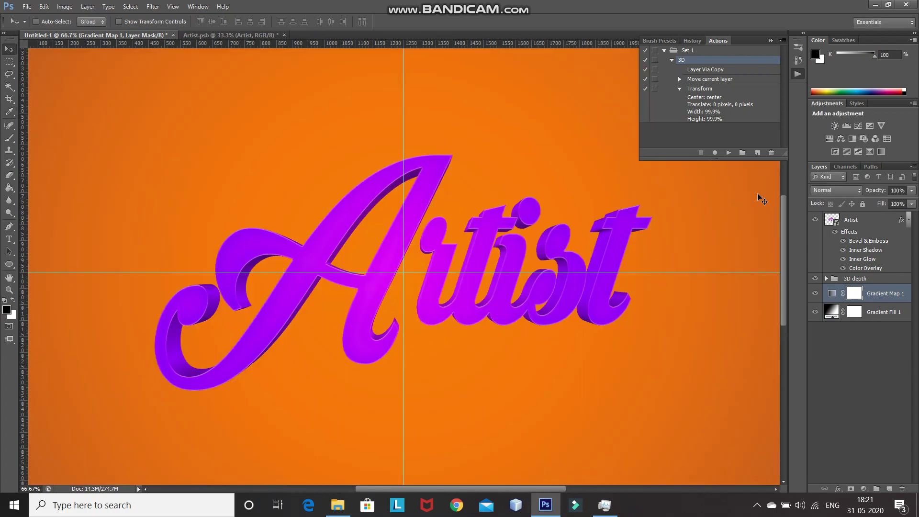
Set the gradient map layer to Soft Light blending at 30% opacity.
{"action": "left_click", "coordinate": [816, 191]}
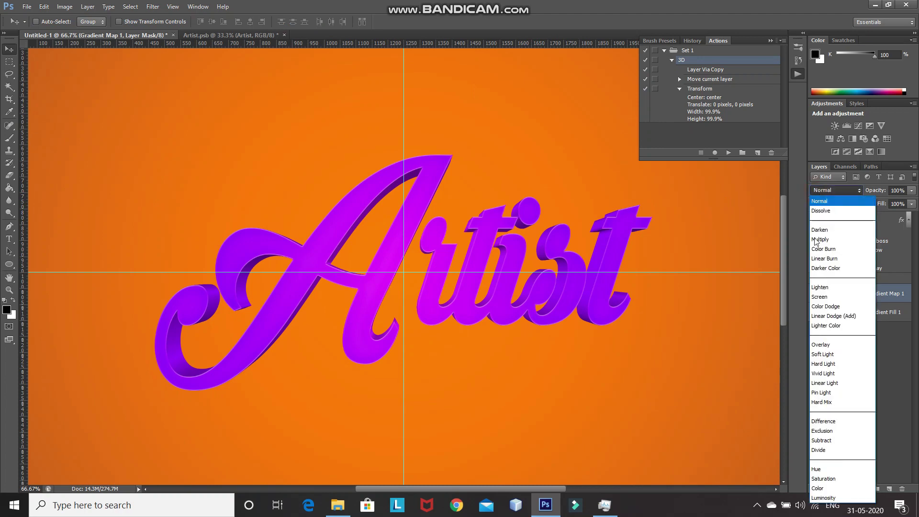
{"action": "left_click", "coordinate": [823, 355]}
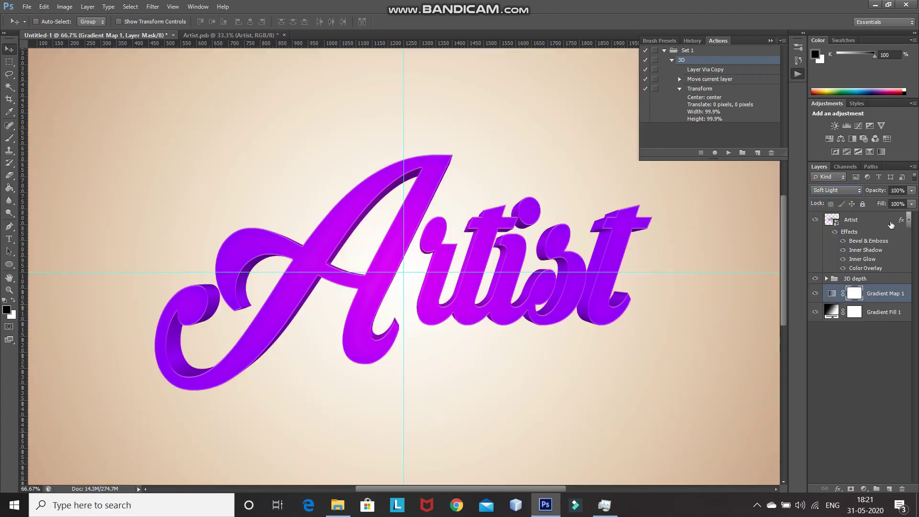
{"action": "double_click", "coordinate": [897, 190]}
{"action": "type", "text": "30"}
{"action": "key", "text": "Return"}
On a new layer above the gradient map, paint yellow (ffc30d) behind the Artist text with a 600 px brush at 0% hardness.
{"action": "left_click", "coordinate": [889, 489]}
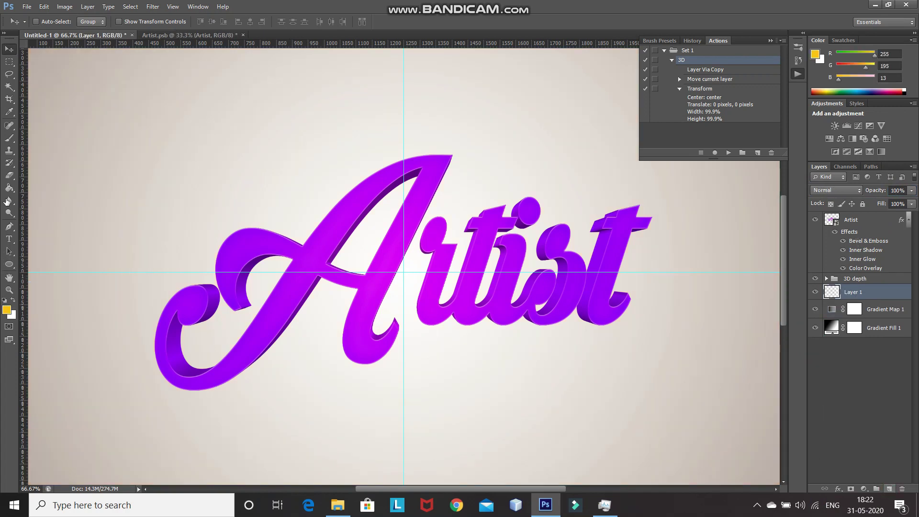
{"action": "left_click_drag", "start_coordinate": [9, 140], "coordinate": [45, 139]}
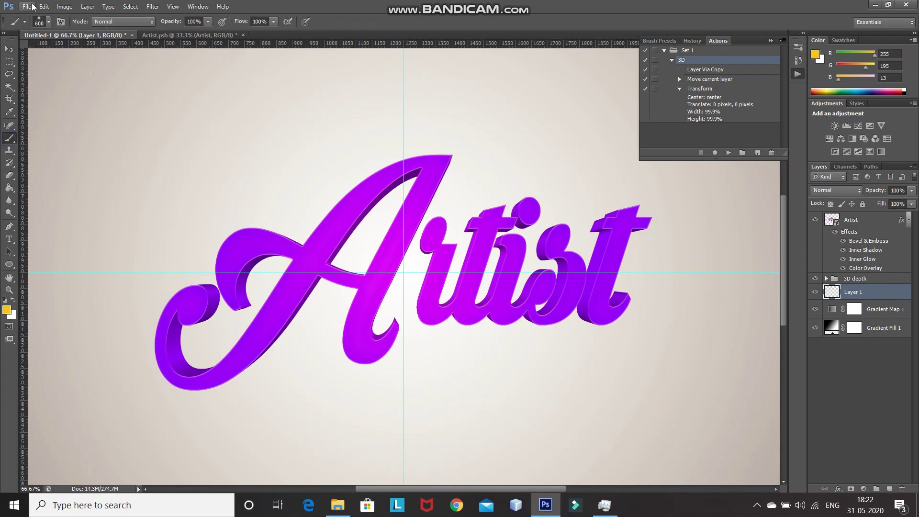
{"action": "left_click", "coordinate": [49, 23]}
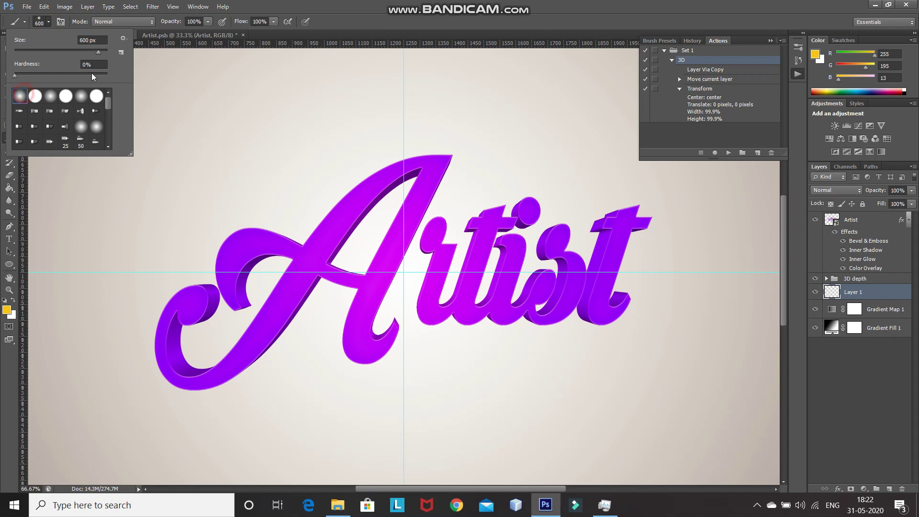
{"action": "left_click", "coordinate": [49, 23]}
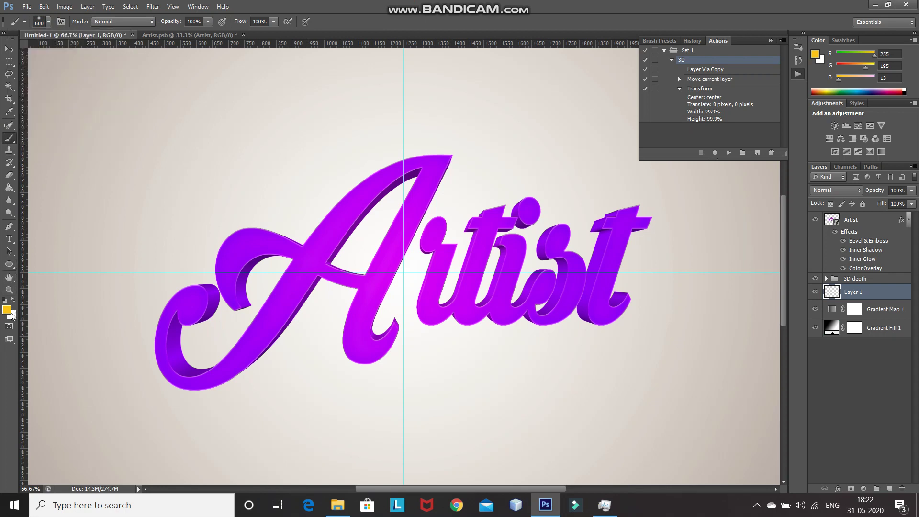
{"action": "left_click", "coordinate": [7, 312]}
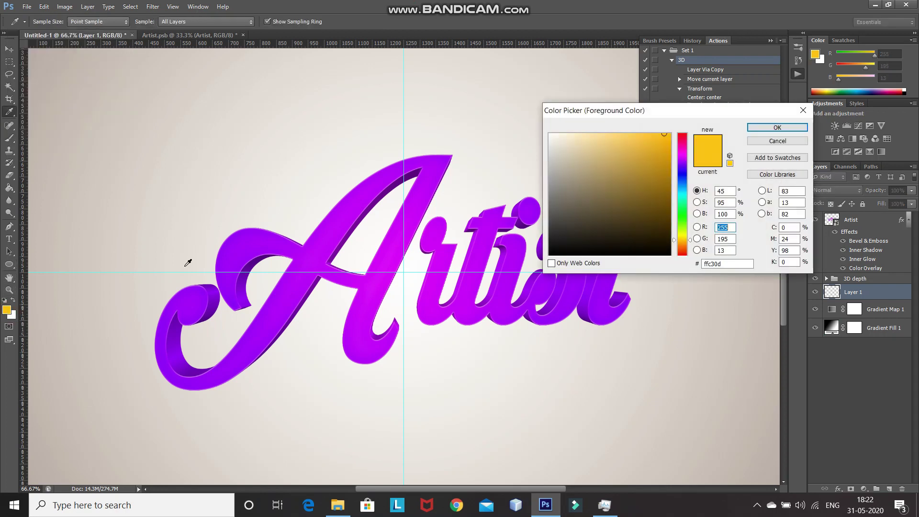
{"action": "left_click", "coordinate": [778, 127]}
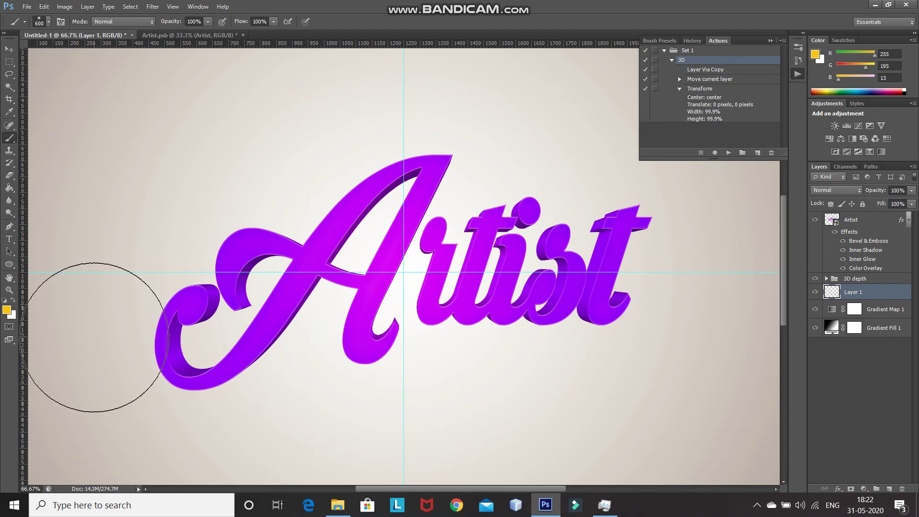
{"action": "mouse_move", "coordinate": [162, 302]}
{"action": "left_mouse_down"}
{"action": "mouse_move", "coordinate": [330, 115]}
{"action": "mouse_move", "coordinate": [369, 352]}
{"action": "mouse_move", "coordinate": [600, 245]}
{"action": "mouse_move", "coordinate": [599, 215]}
{"action": "mouse_move", "coordinate": [674, 237]}
{"action": "left_mouse_up"}
Blend the painted yellow layer in Soft Light mode at 50% opacity.
{"action": "left_click", "coordinate": [840, 190]}
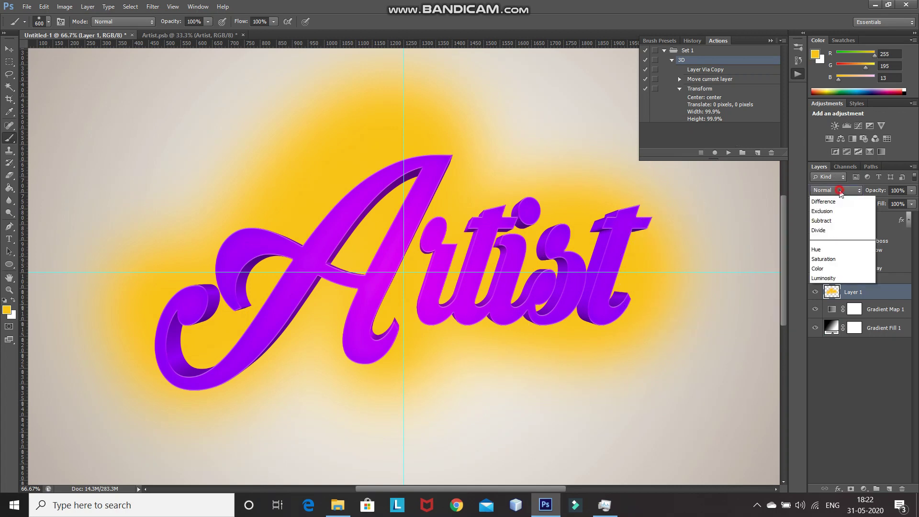
{"action": "left_click", "coordinate": [826, 355]}
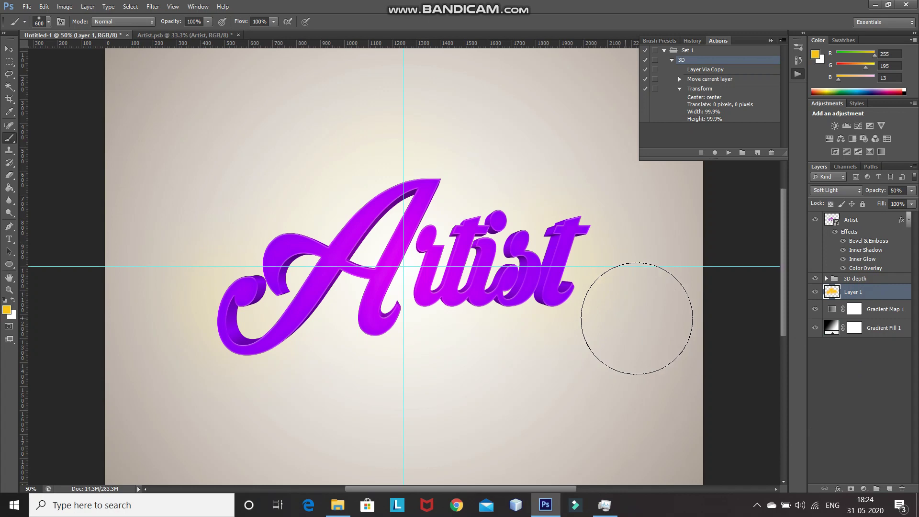
Group the Artist layer together with the 3D depth group and duplicate the resulting group.
{"action": "left_click_drag", "start_coordinate": [852, 294], "coordinate": [892, 281]}
{"action": "left_click", "coordinate": [876, 224]}
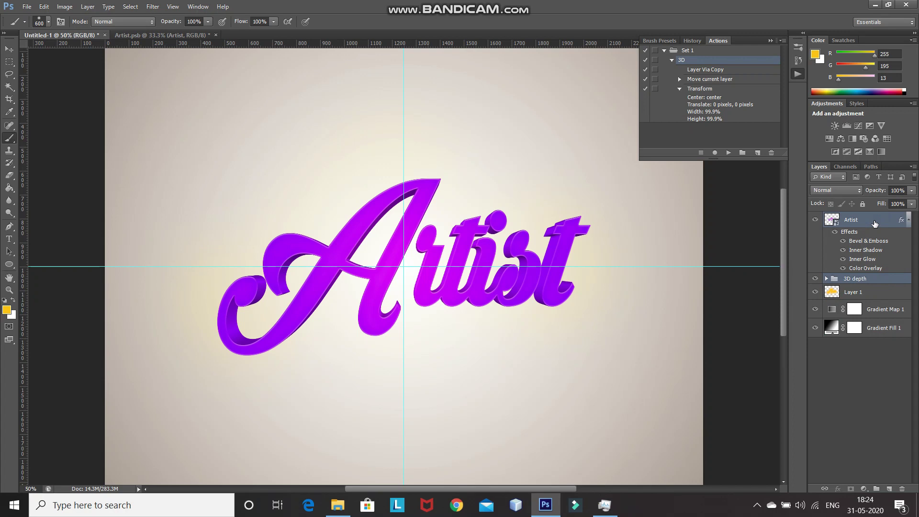
{"action": "key", "text": "ctrl+g"}
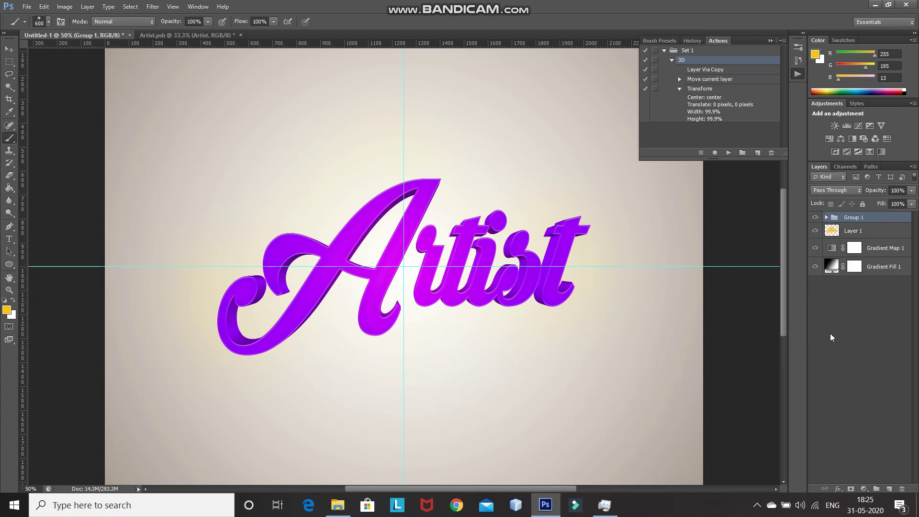
{"action": "key", "text": "ctrl+j"}
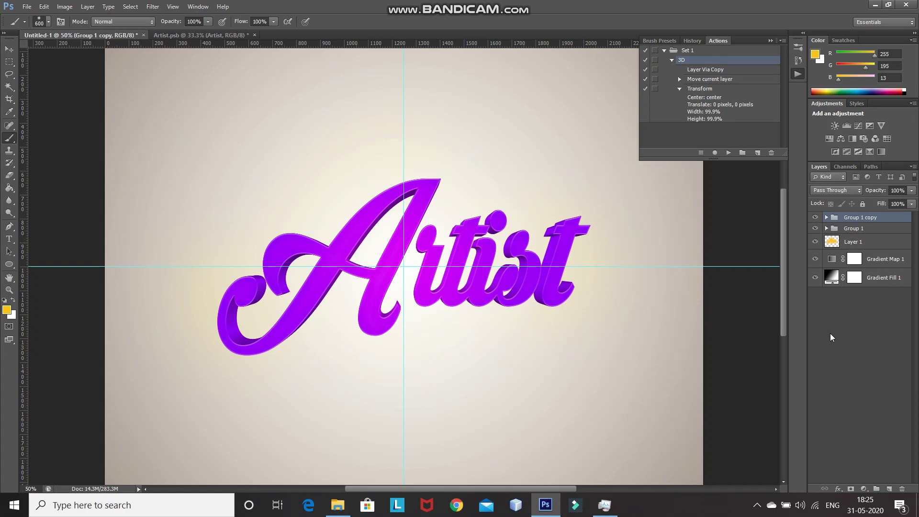
Hide the original text group, rename it Backup, and merge the duplicated group into a single layer.
{"action": "left_click", "coordinate": [814, 230]}
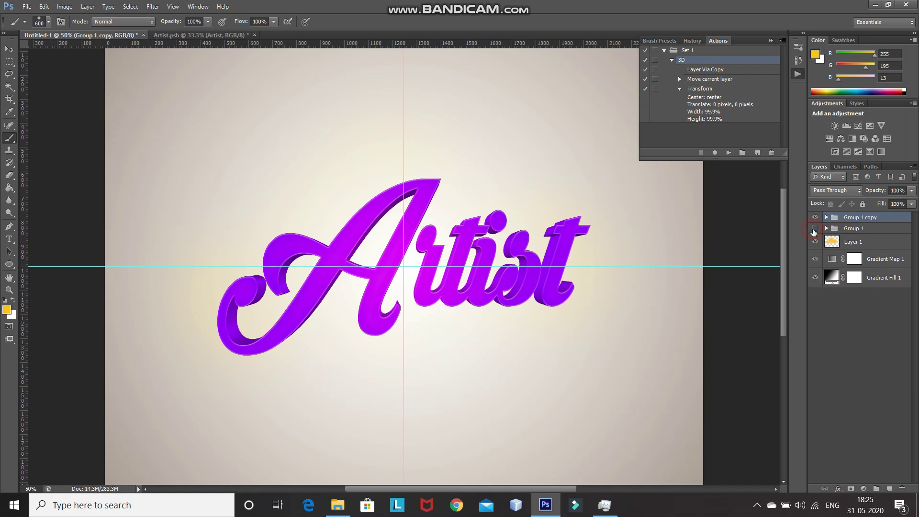
{"action": "right_click", "coordinate": [891, 219]}
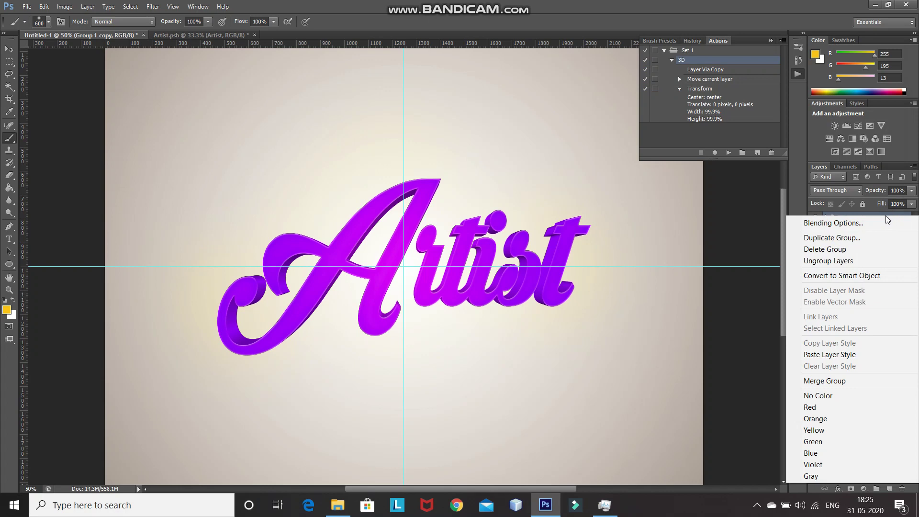
{"action": "left_click", "coordinate": [839, 384]}
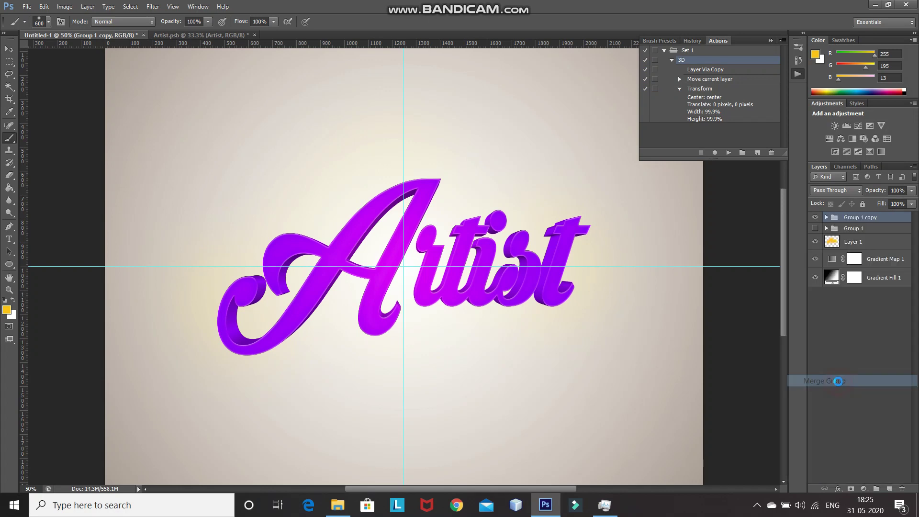
Add a Multiply drop shadow to the merged Artist layer: 50% opacity, 120° angle without global light, 10 px distance, 5% spread, 10 px size.
{"action": "right_click", "coordinate": [907, 220]}
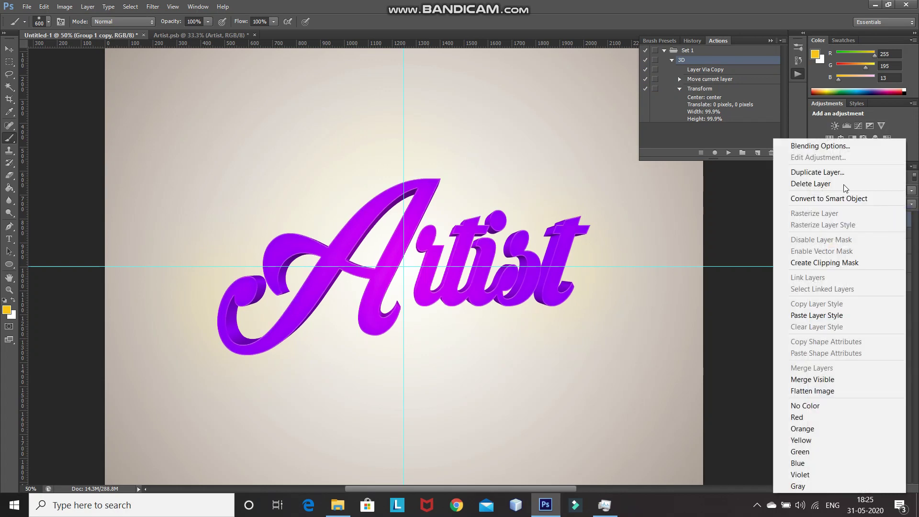
{"action": "left_click", "coordinate": [779, 145]}
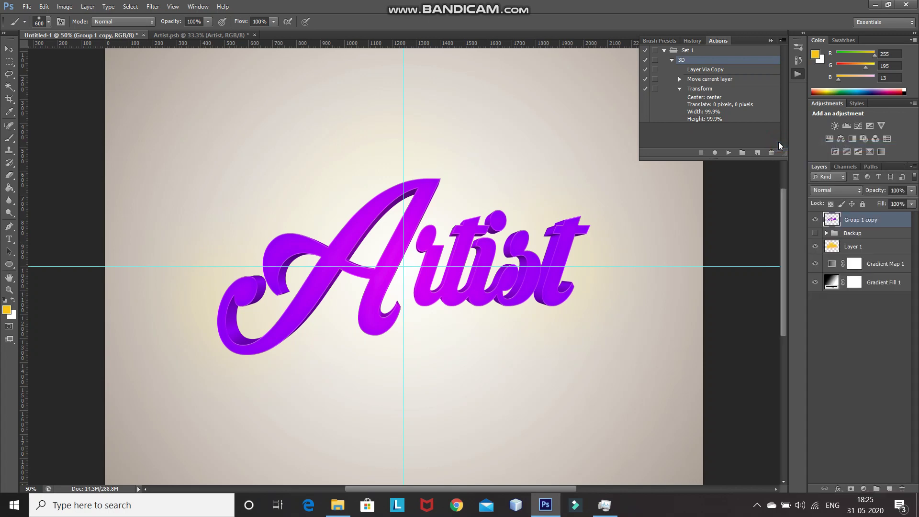
{"action": "left_click", "coordinate": [646, 212]}
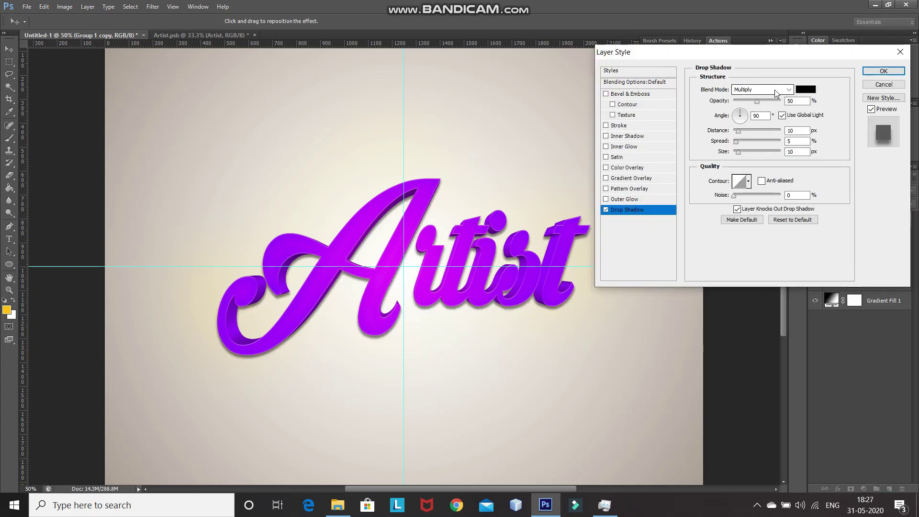
{"action": "double_click", "coordinate": [795, 101]}
{"action": "left_click", "coordinate": [782, 116]}
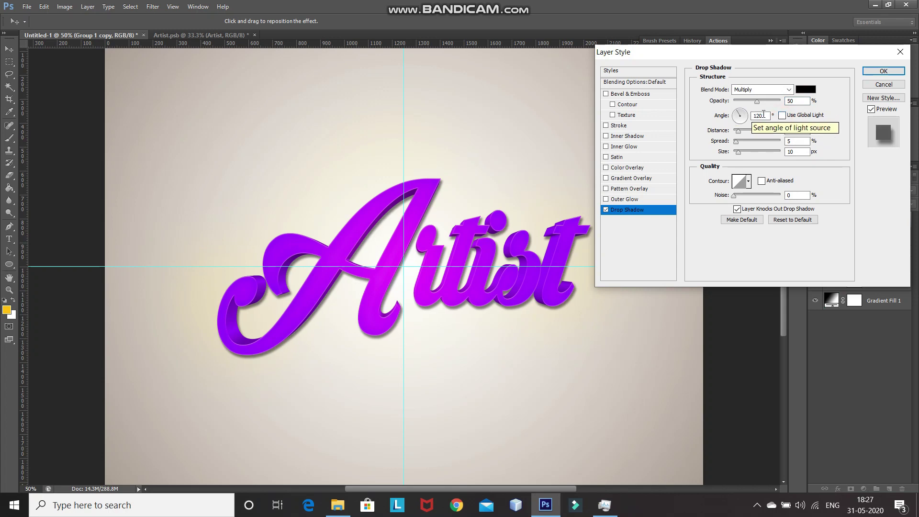
{"action": "left_click", "coordinate": [796, 130]}
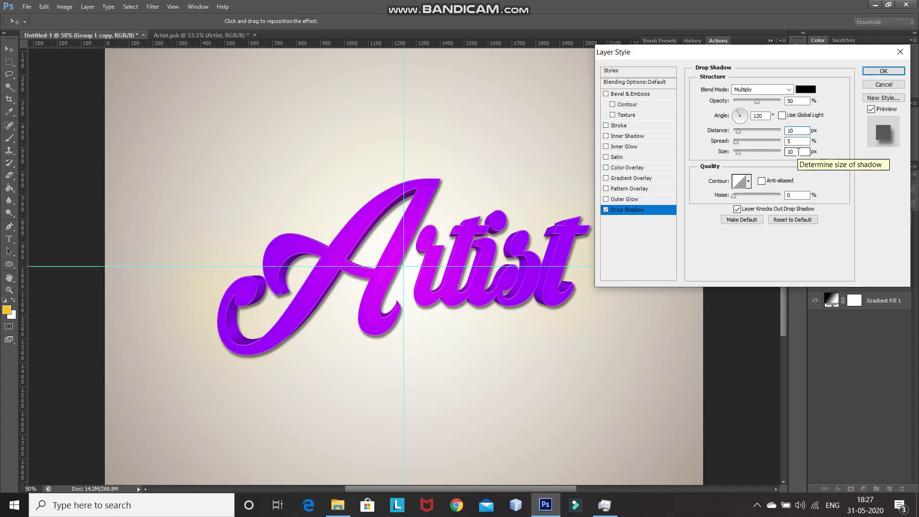
{"action": "left_click", "coordinate": [884, 71]}
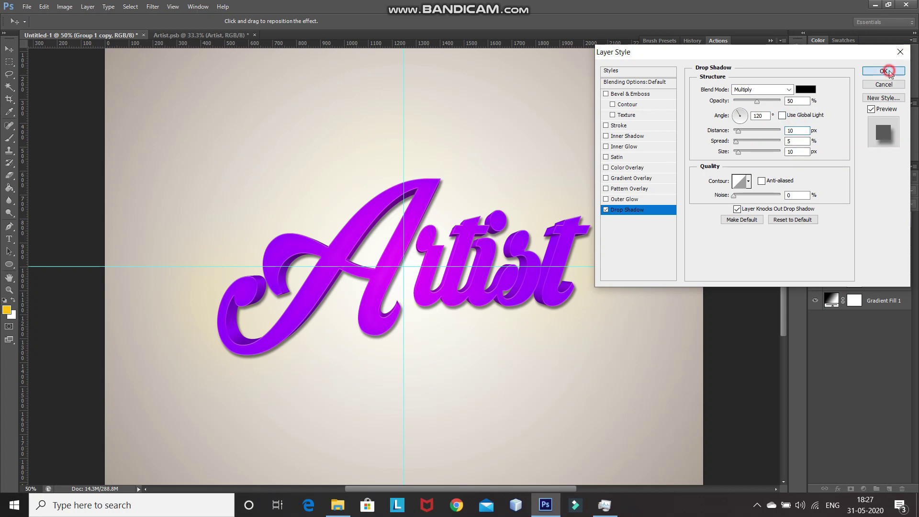
{"action": "key", "text": "v"}
{"action": "key", "text": "ctrl+plus"}
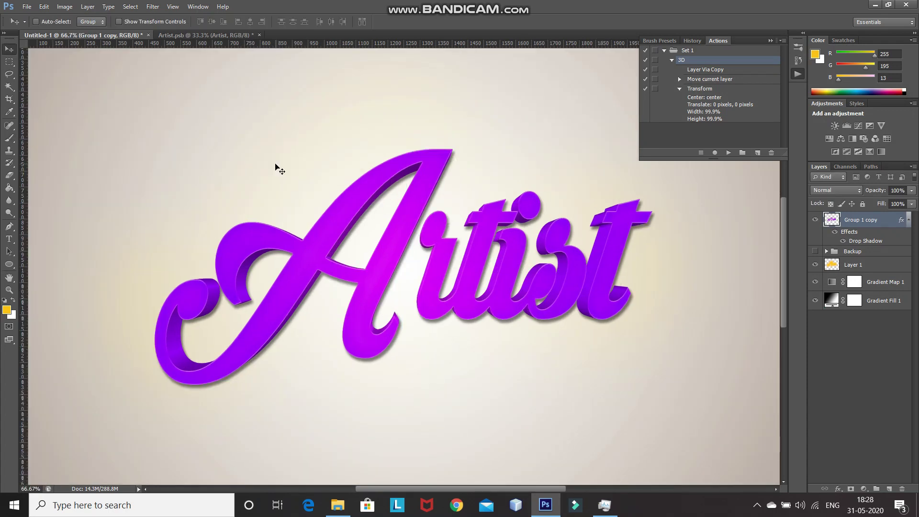